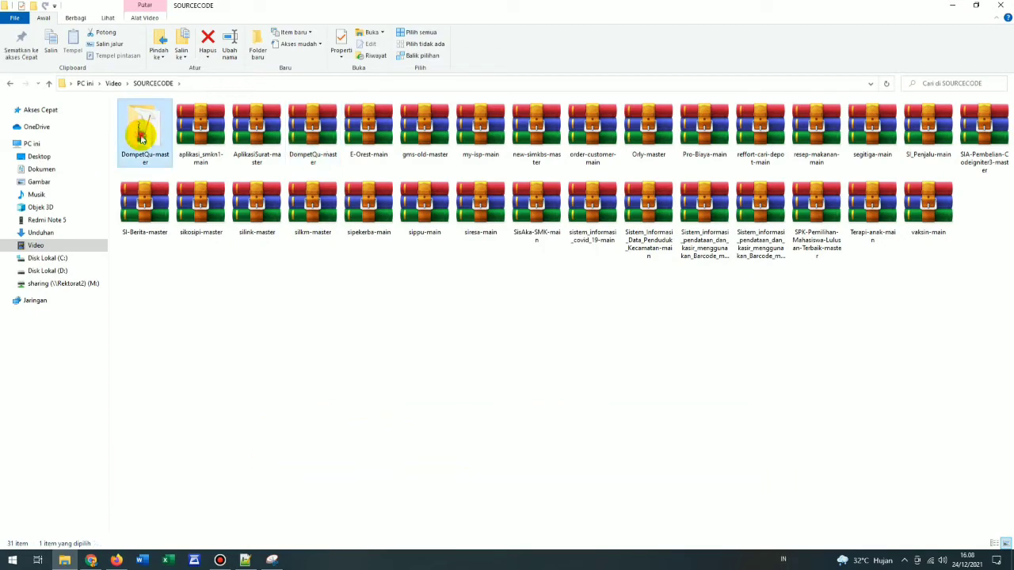
Step: Look inside the DompetQu-master folder in SOURCECODE and copy the folder
{"action": "double_click", "coordinate": [141, 137]}
{"action": "left_click", "coordinate": [11, 84]}
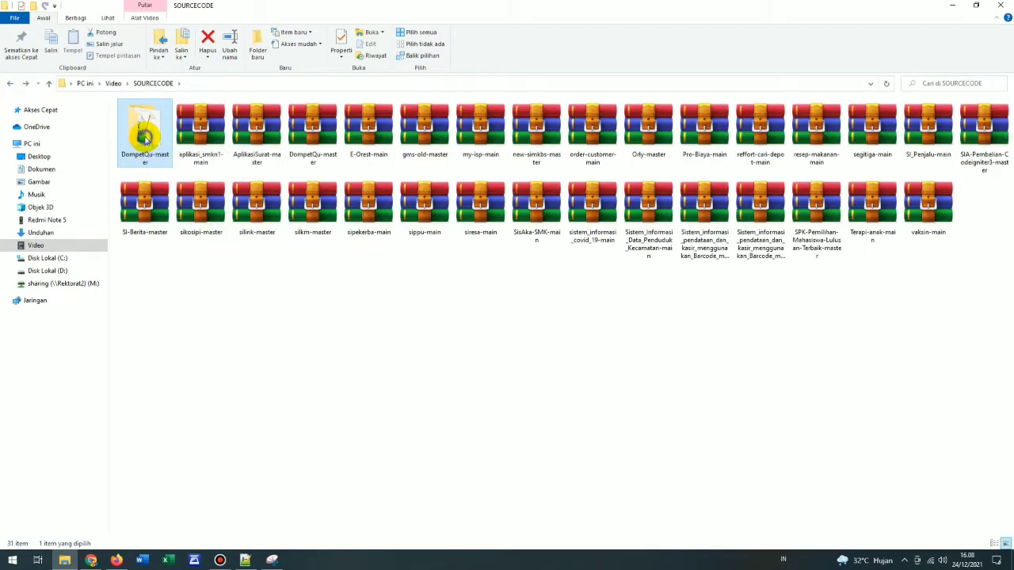
{"action": "right_click", "coordinate": [146, 138]}
{"action": "left_click", "coordinate": [173, 357]}
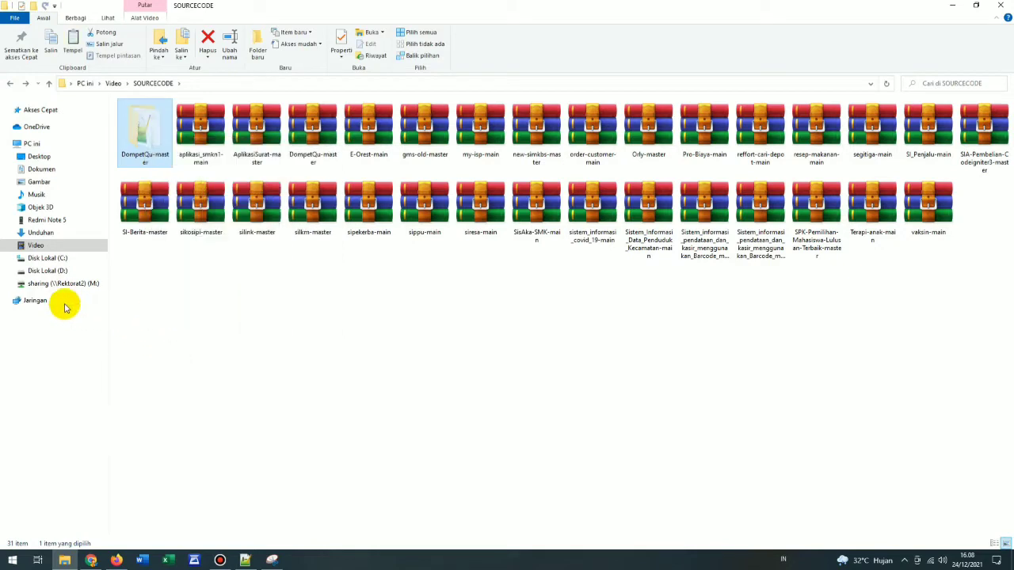
Step: Paste the copied project folder into C:\xampp\htdocs and rename it Dompetku
{"action": "left_click", "coordinate": [48, 259]}
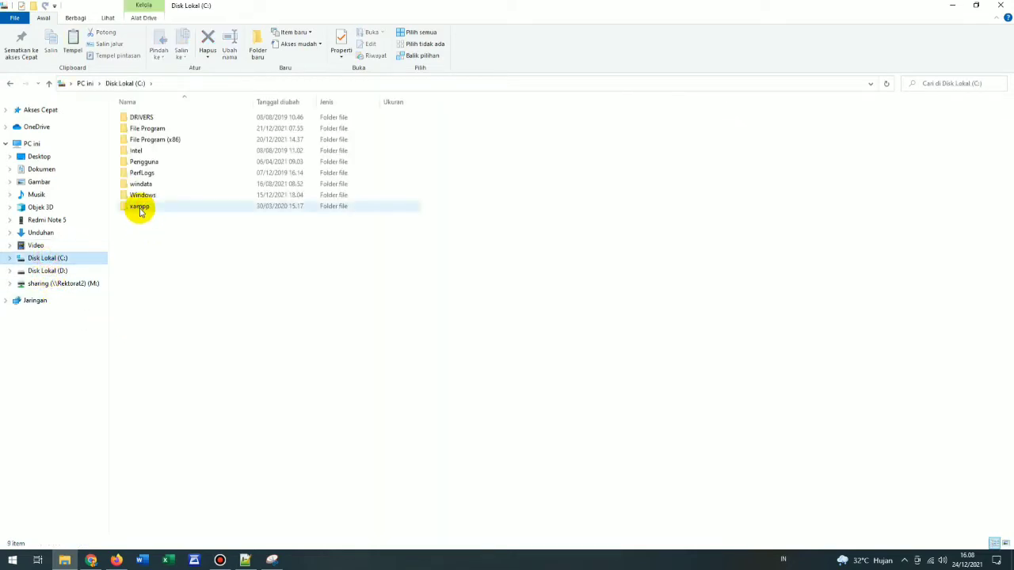
{"action": "double_click", "coordinate": [136, 205]}
{"action": "left_click", "coordinate": [141, 175]}
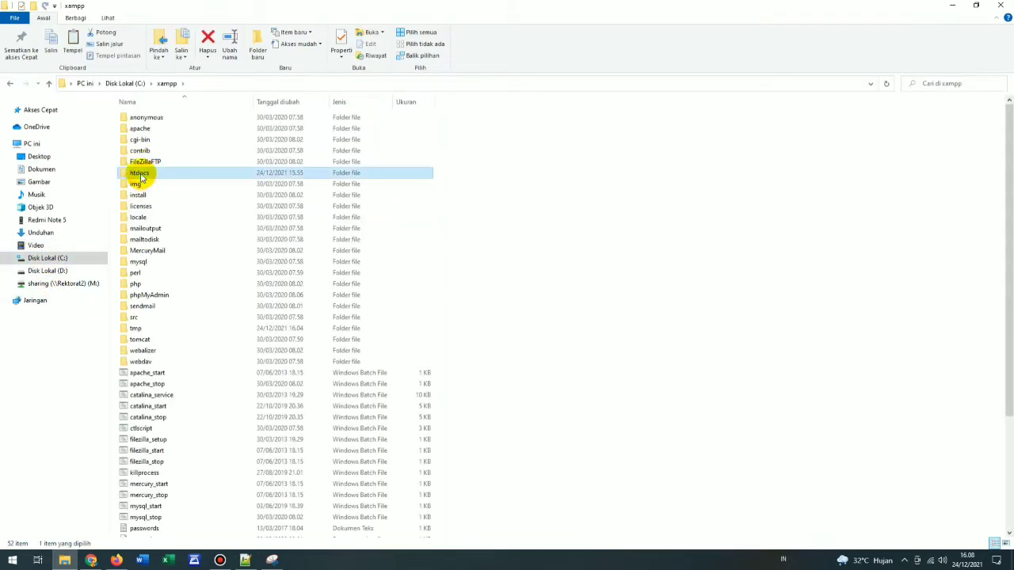
{"action": "double_click", "coordinate": [141, 175]}
{"action": "right_click", "coordinate": [563, 179]}
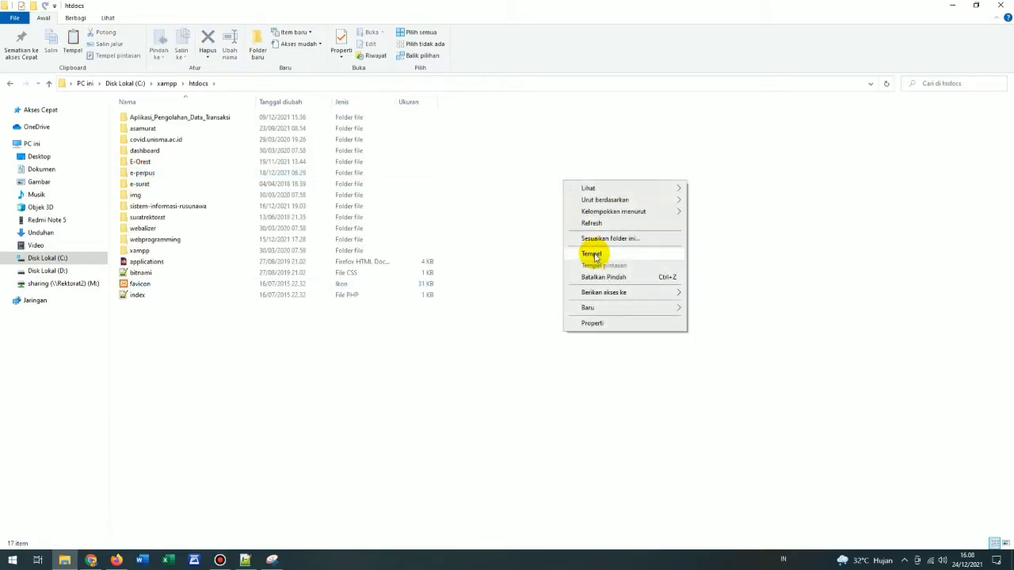
{"action": "left_click", "coordinate": [595, 254]}
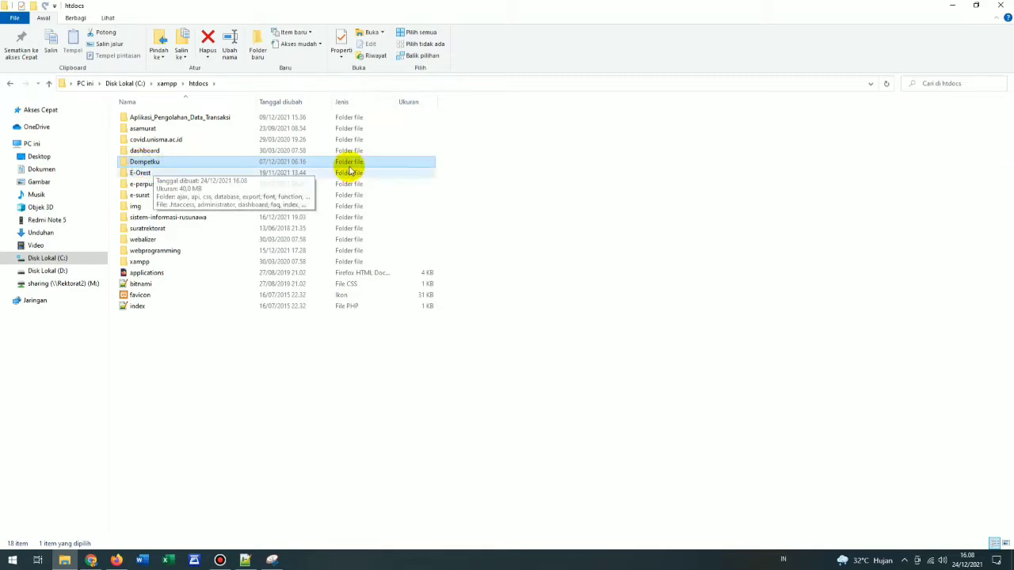
Step: Open the functions PHP file from the Dompetku project's function folder in Notepad++
{"action": "double_click", "coordinate": [148, 167]}
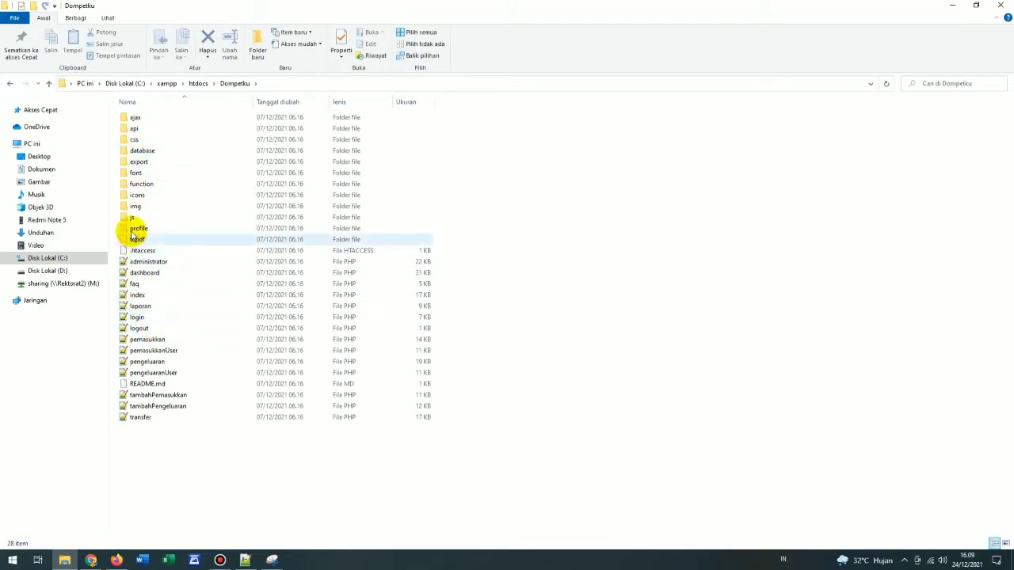
{"action": "double_click", "coordinate": [139, 183]}
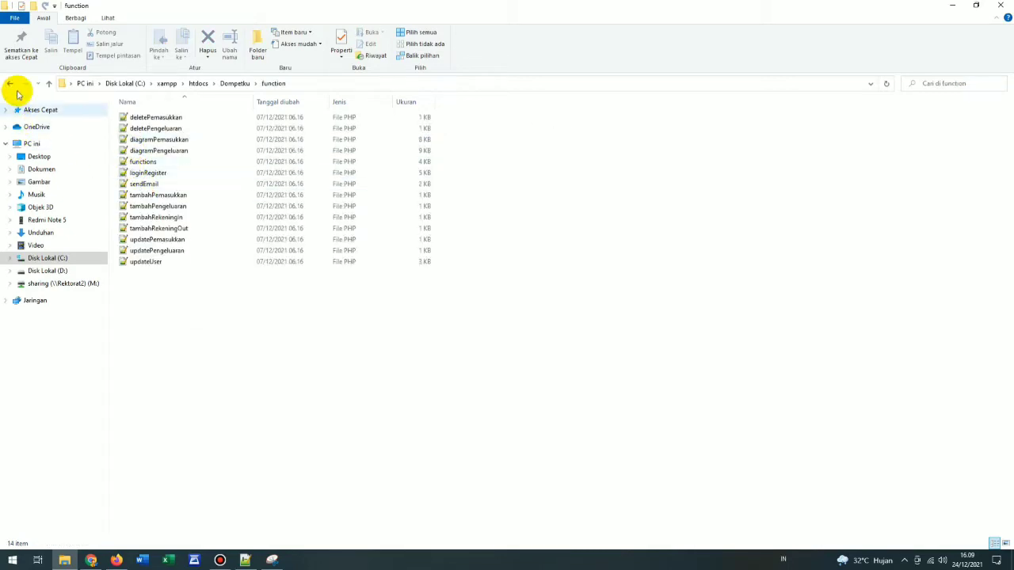
{"action": "left_click", "coordinate": [151, 163]}
{"action": "double_click", "coordinate": [151, 162]}
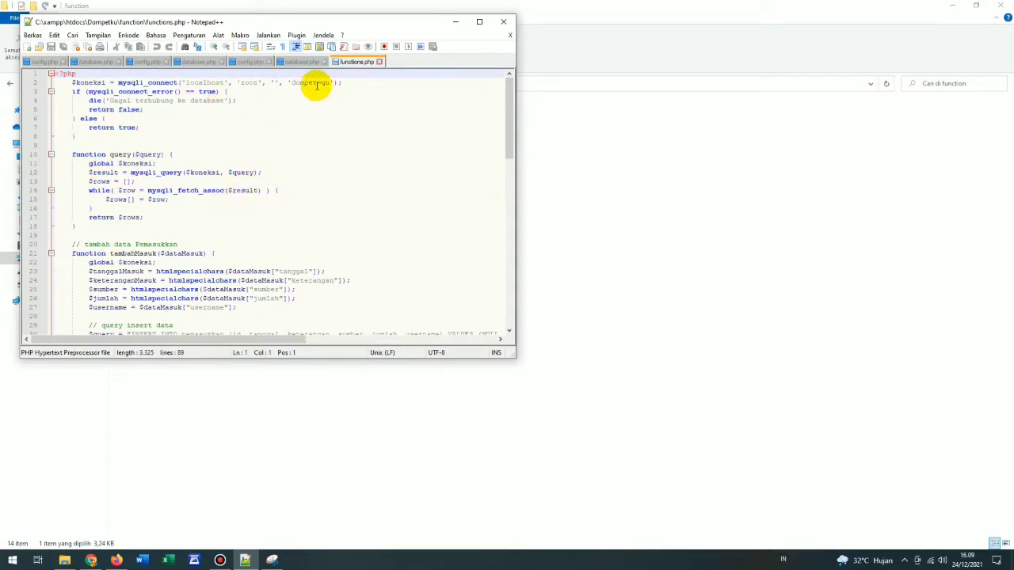
Step: Copy the database name dompet-qu from the mysqli_connect line
{"action": "left_click", "coordinate": [292, 83]}
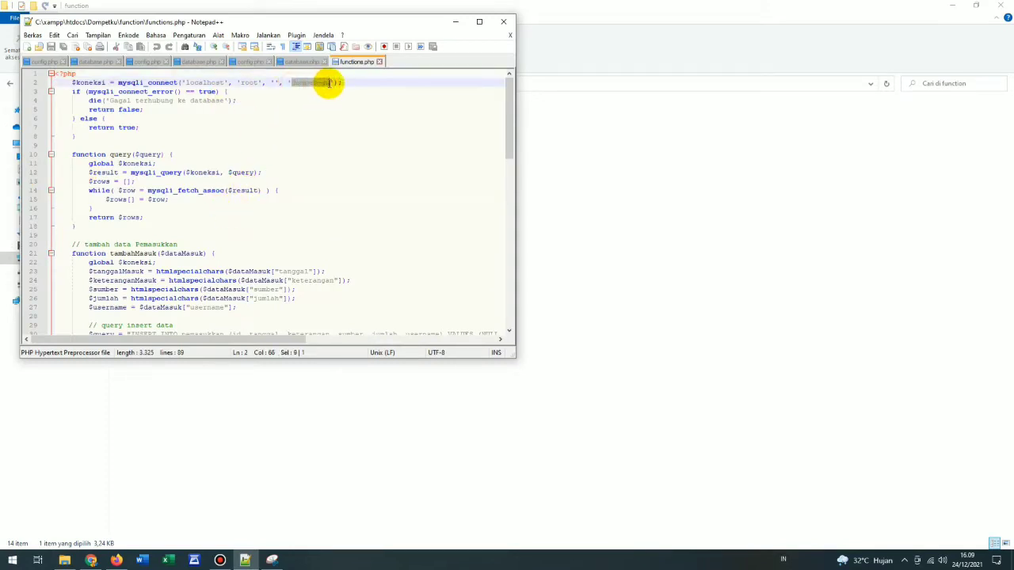
{"action": "right_click", "coordinate": [314, 88]}
{"action": "left_click", "coordinate": [334, 101]}
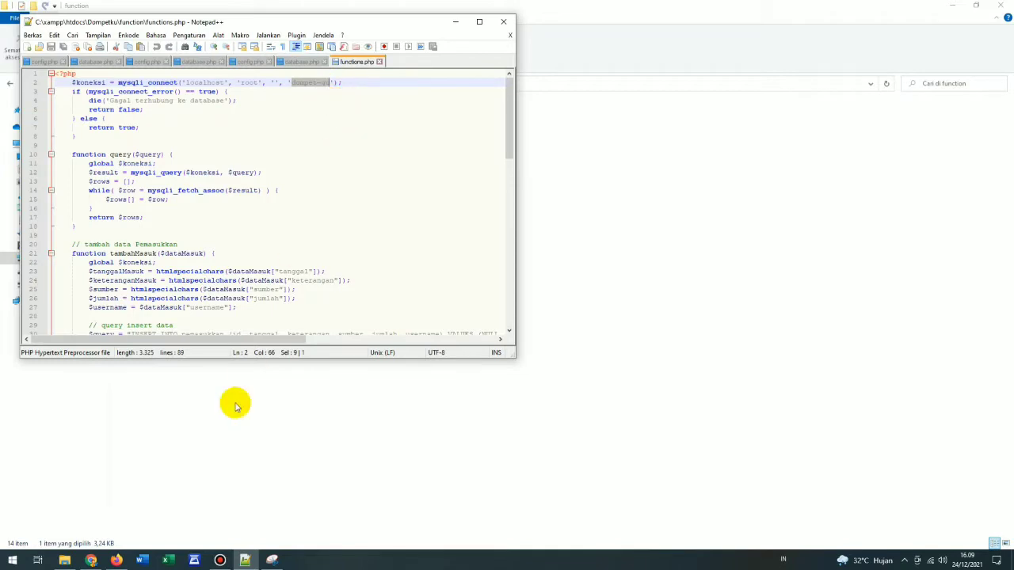
Step: Switch to phpMyAdmin in Firefox and create a new database named dompet-qu
{"action": "left_click", "coordinate": [117, 561]}
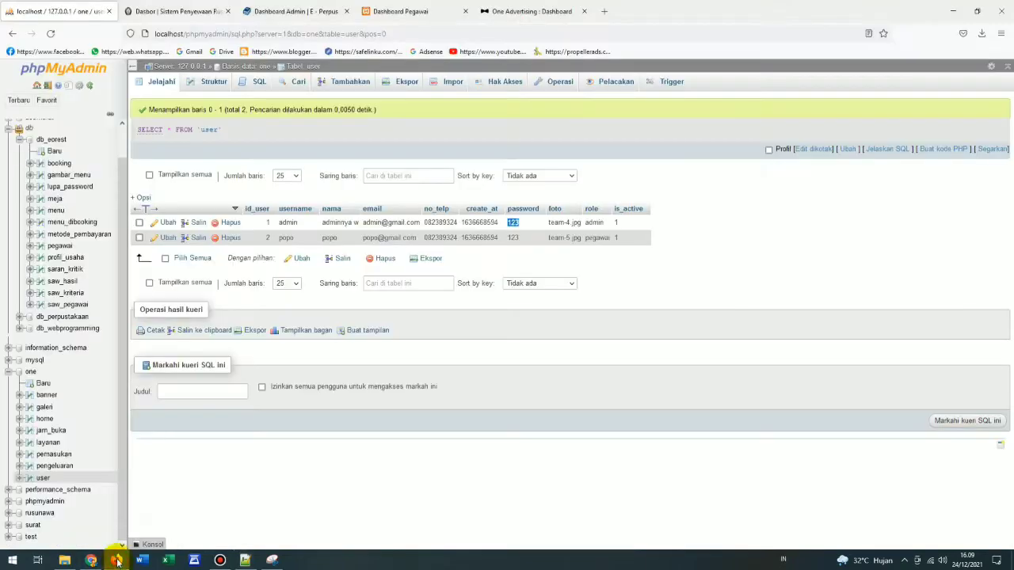
{"action": "scroll", "coordinate": [68, 170], "scroll_direction": "up", "scroll_amount": 1}
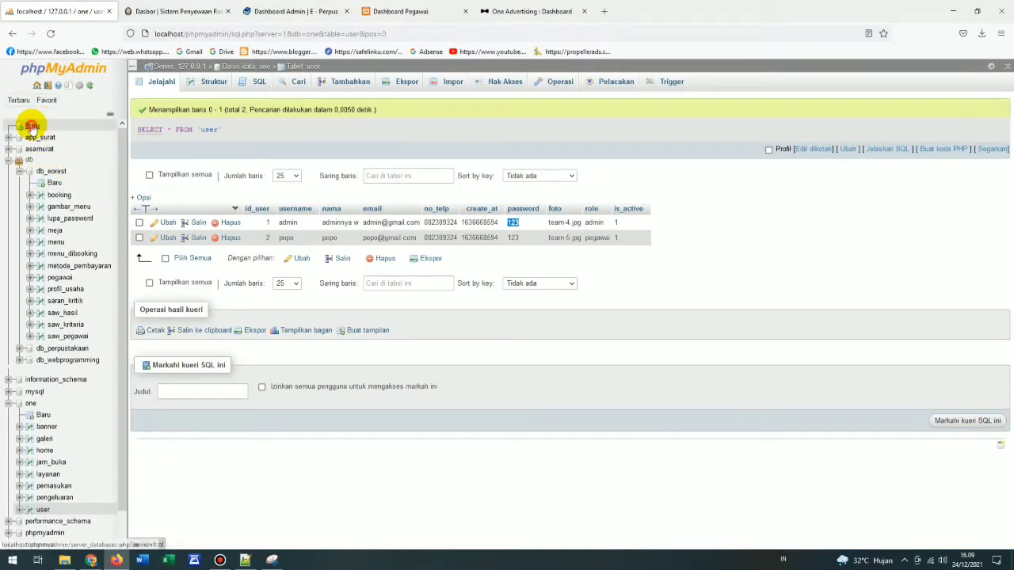
{"action": "left_click", "coordinate": [31, 125]}
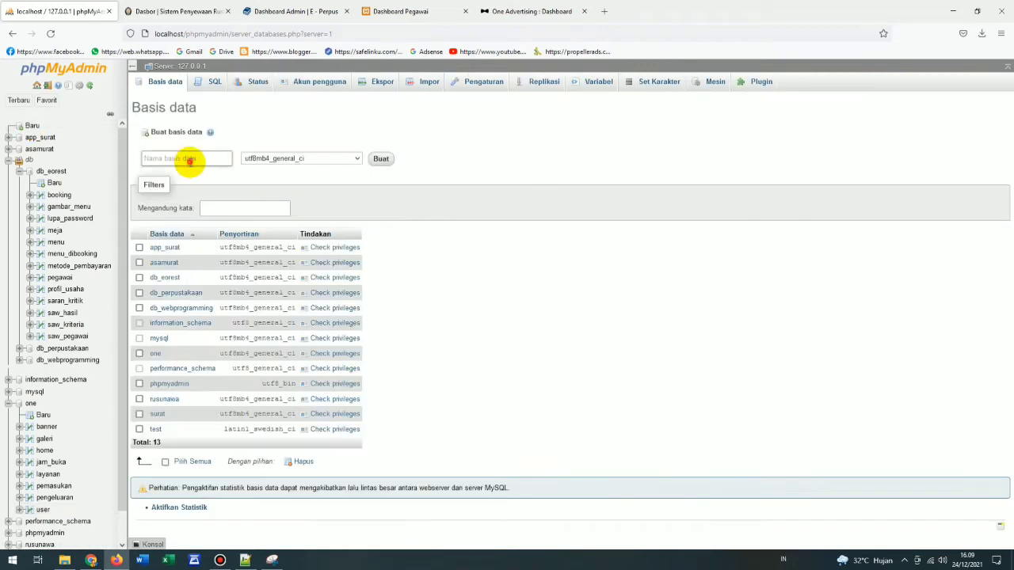
{"action": "left_click", "coordinate": [189, 158]}
{"action": "type", "text": "dompet-qu"}
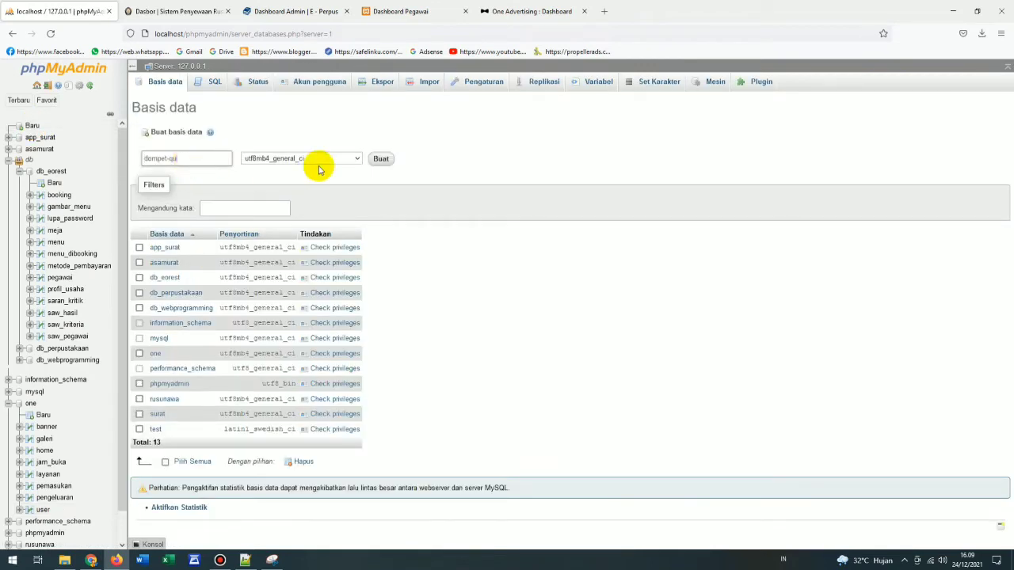
{"action": "left_click", "coordinate": [380, 160]}
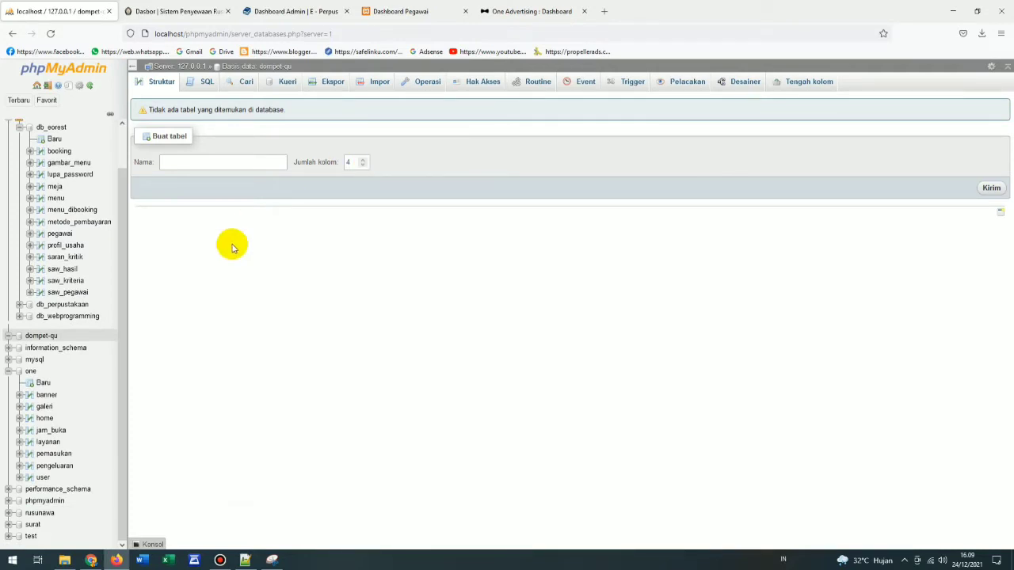
Step: Import dompet-qu.sql from C:\xampp\htdocs\Dompetku\database into the dompet-qu database and open the database's table list
{"action": "left_click", "coordinate": [42, 335]}
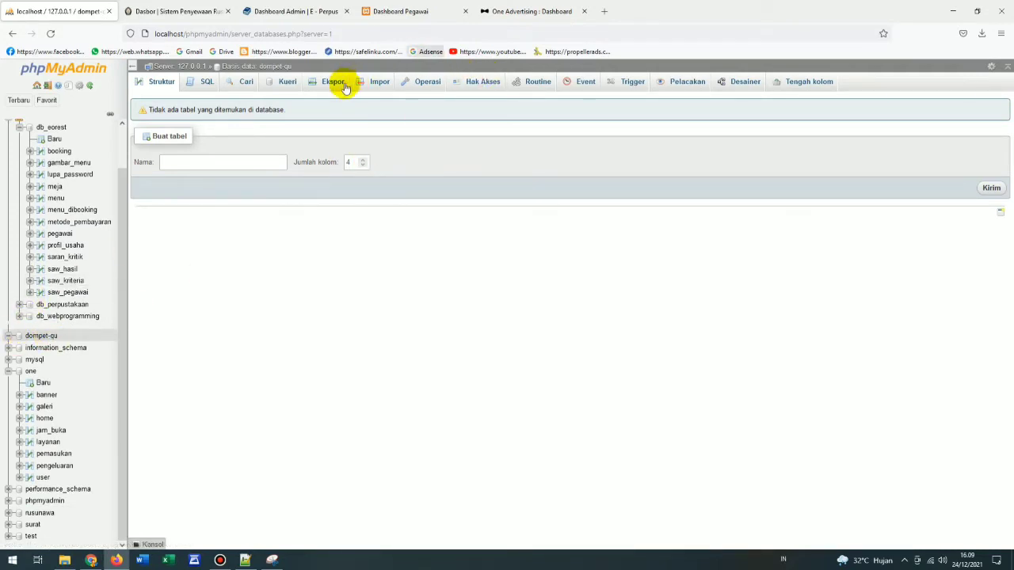
{"action": "left_click", "coordinate": [371, 86]}
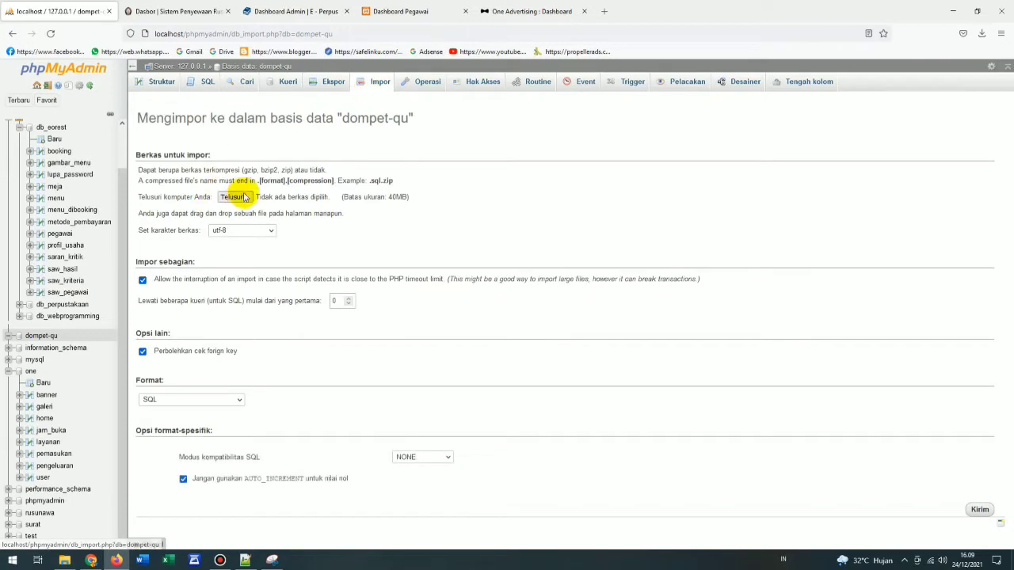
{"action": "left_click", "coordinate": [235, 196]}
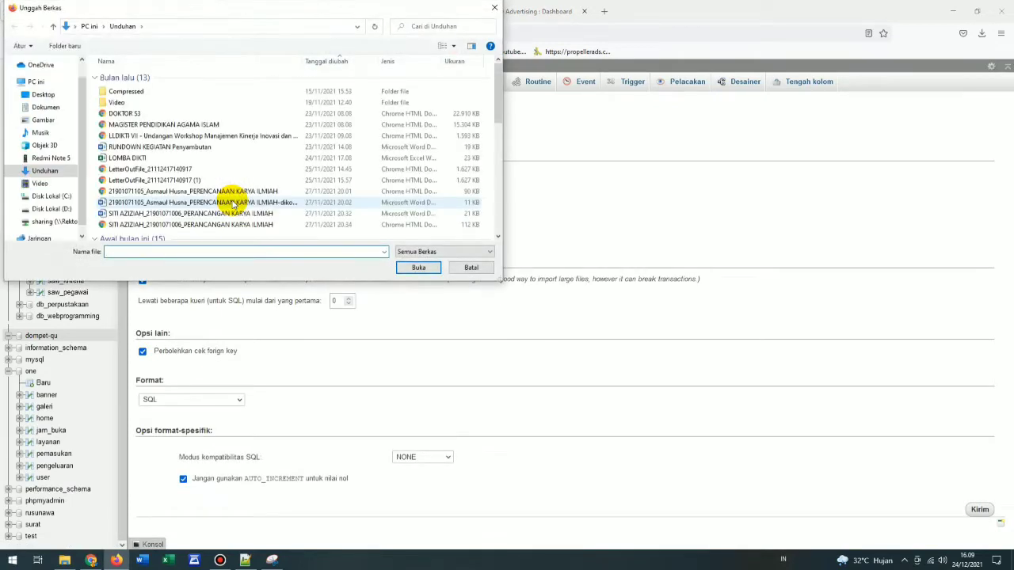
{"action": "left_click", "coordinate": [41, 197]}
{"action": "double_click", "coordinate": [122, 162]}
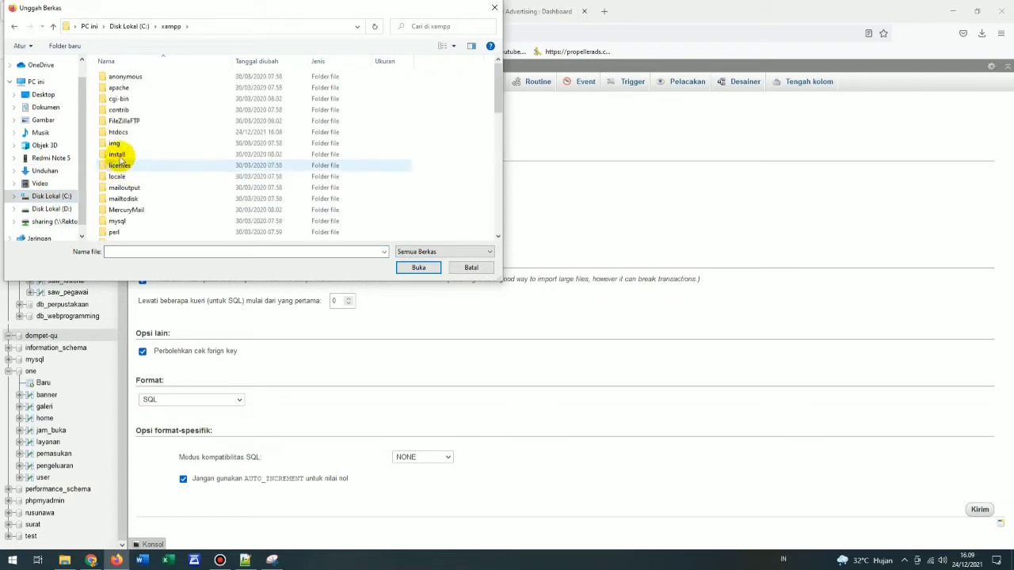
{"action": "double_click", "coordinate": [119, 131]}
{"action": "left_click", "coordinate": [124, 121]}
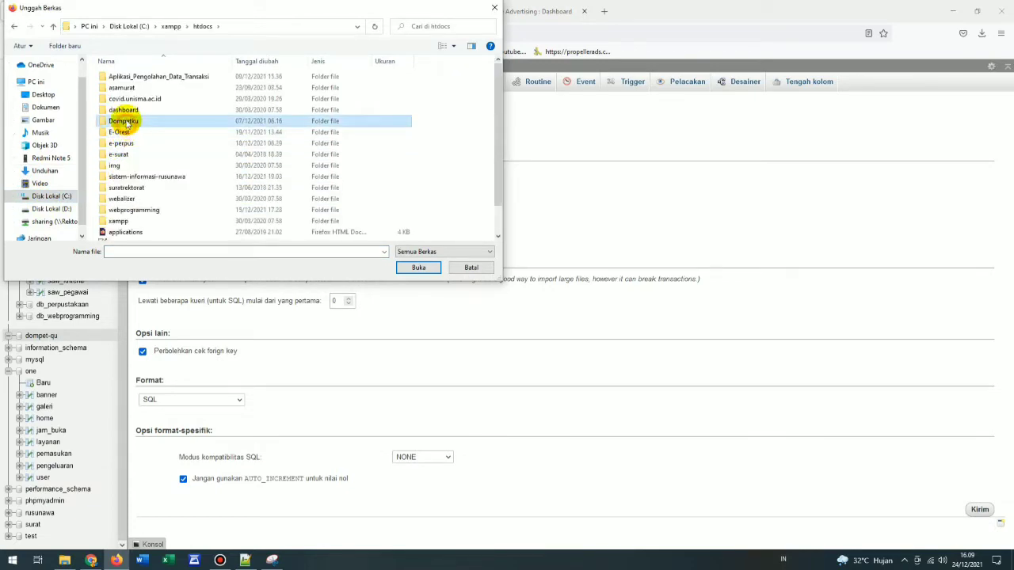
{"action": "double_click", "coordinate": [125, 122]}
{"action": "double_click", "coordinate": [118, 108]}
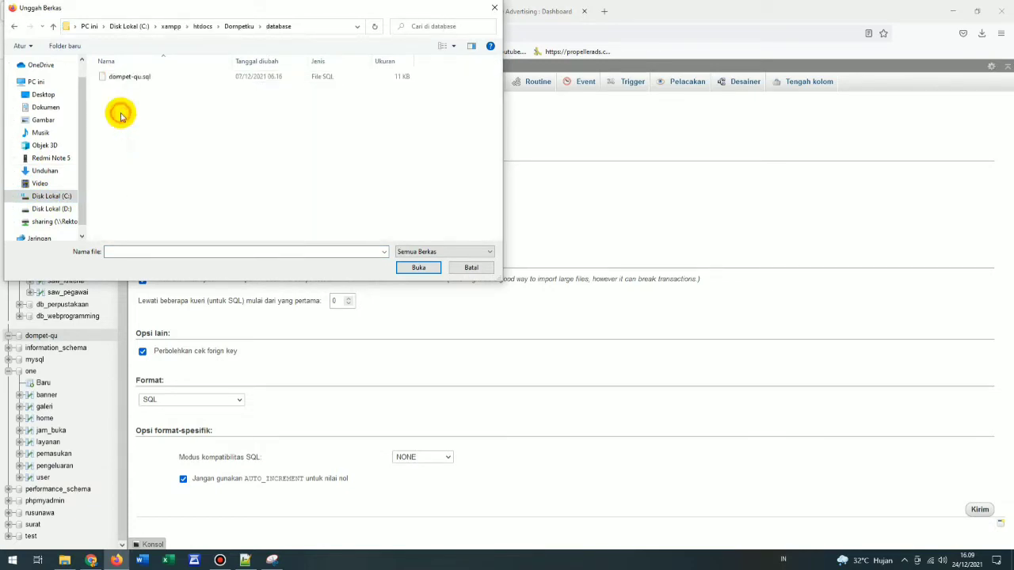
{"action": "left_click", "coordinate": [126, 78]}
{"action": "left_click", "coordinate": [421, 269]}
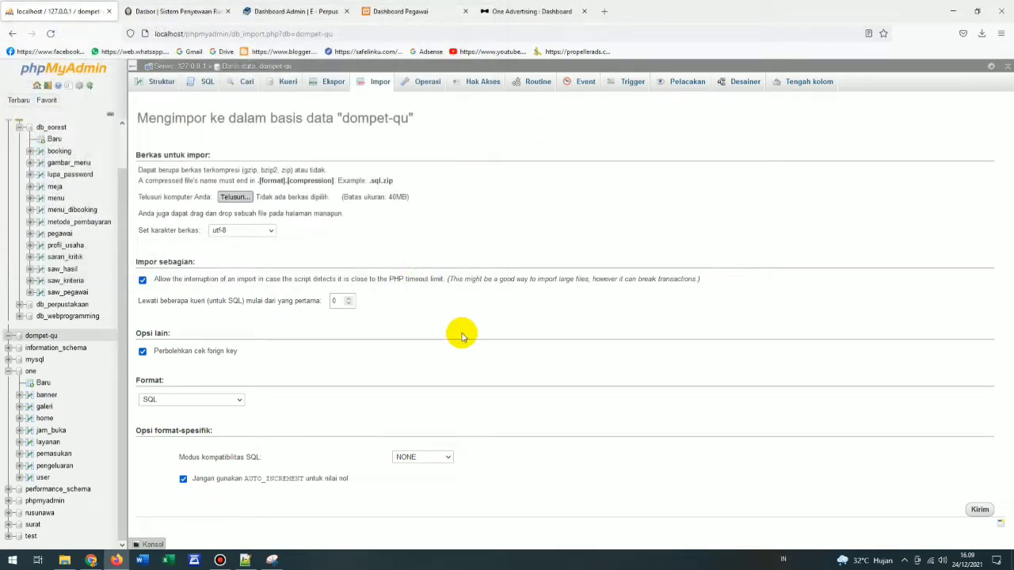
{"action": "left_click", "coordinate": [980, 511]}
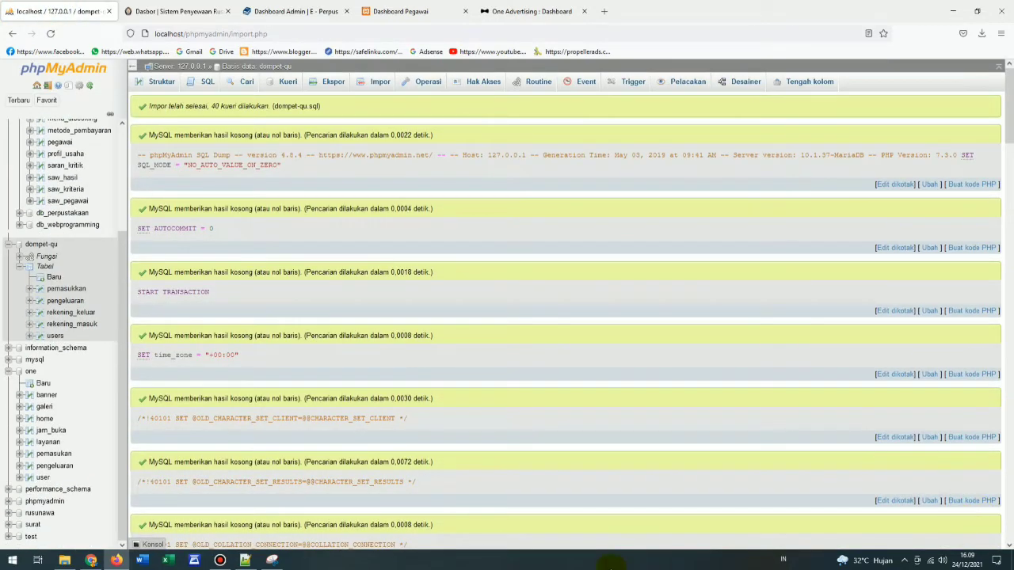
{"action": "left_click", "coordinate": [46, 245]}
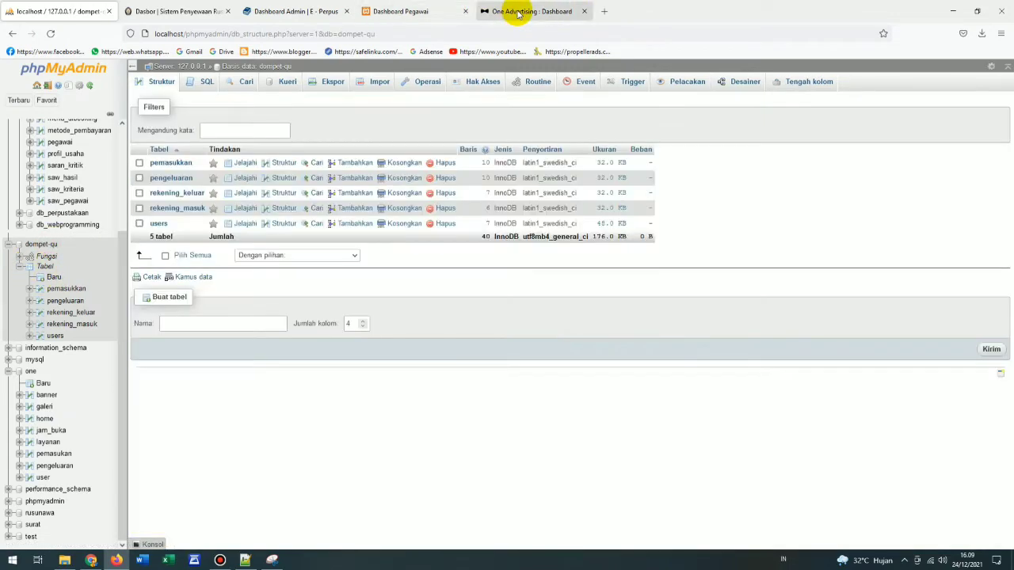
Step: Load localhost/dompetku in a new browser tab, checking the project folder's name in htdocs before submitting the address
{"action": "left_click", "coordinate": [603, 11]}
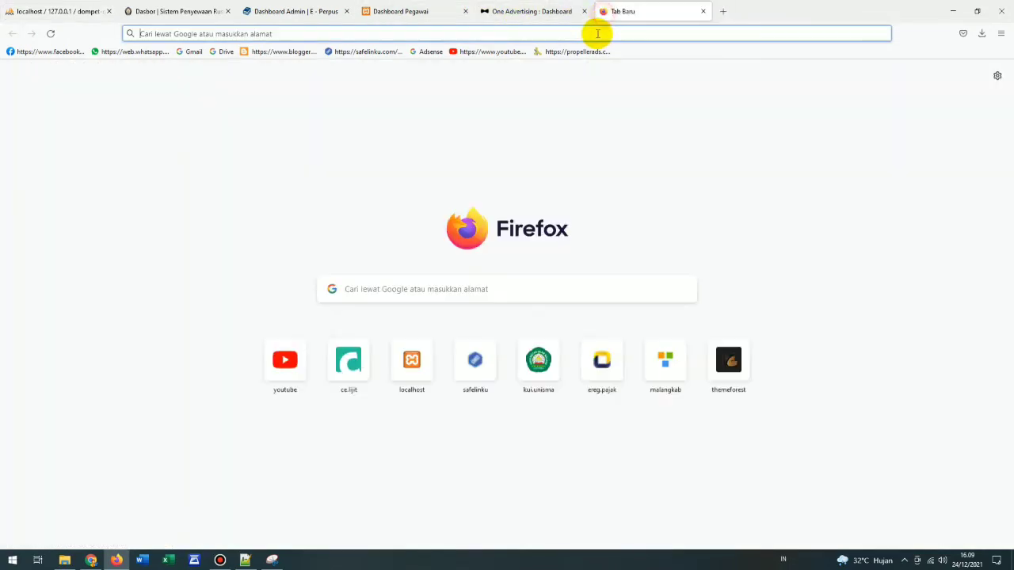
{"action": "type", "text": "lhost/"}
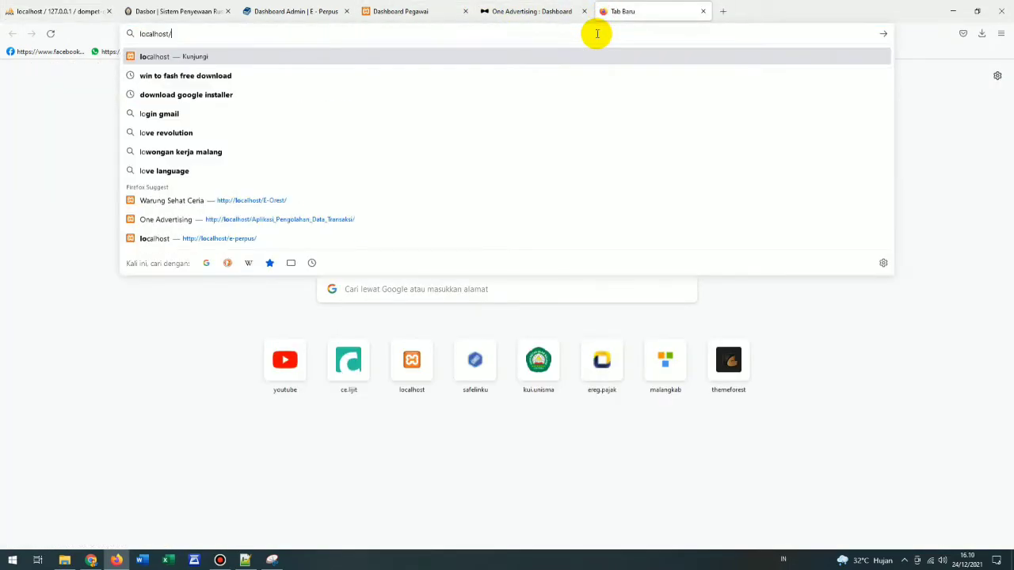
{"action": "type", "text": "dompetku"}
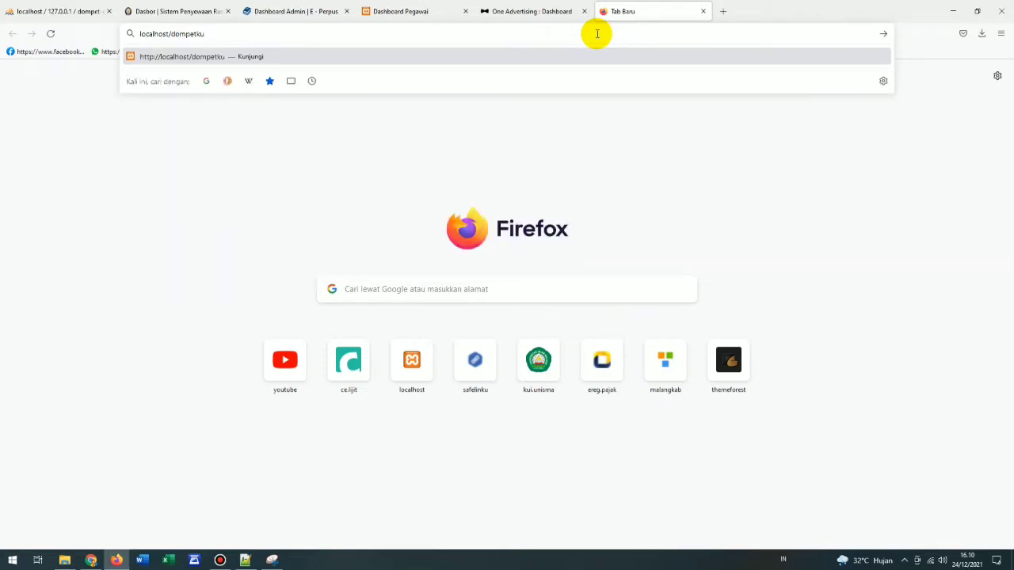
{"action": "left_click", "coordinate": [65, 560]}
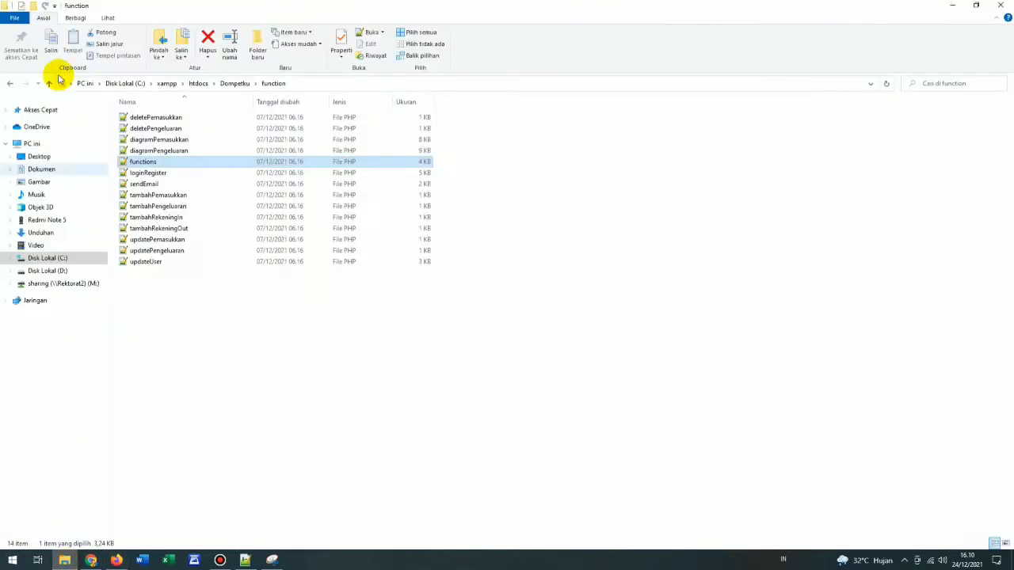
{"action": "left_click", "coordinate": [198, 83]}
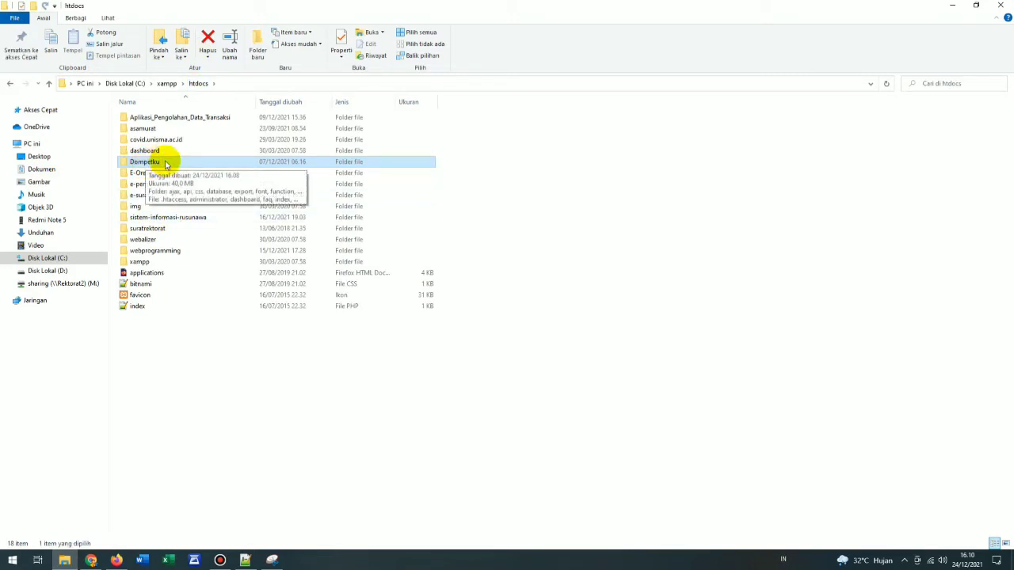
{"action": "left_click", "coordinate": [117, 560]}
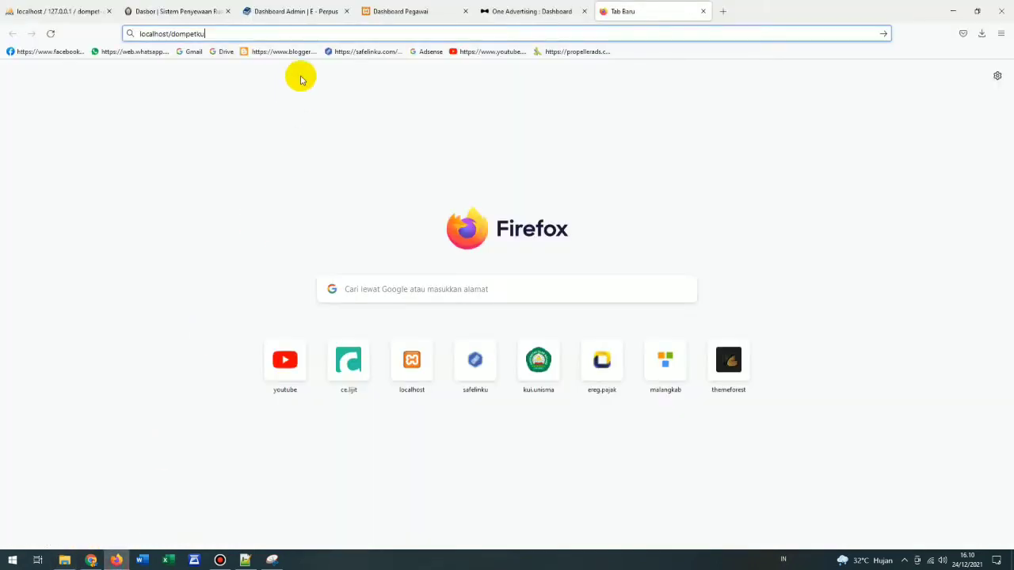
{"action": "left_click", "coordinate": [296, 35]}
{"action": "key", "text": "Return"}
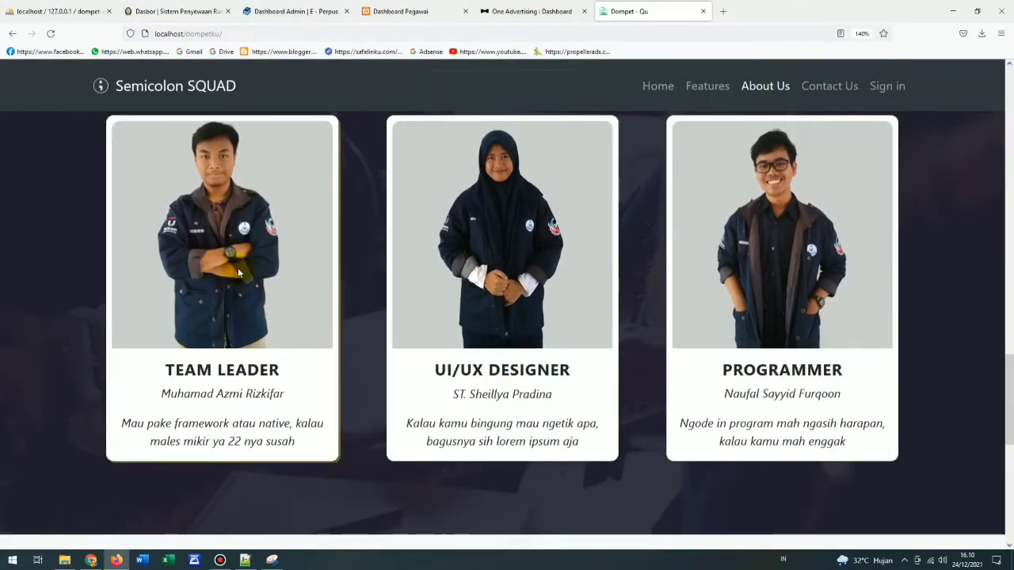
Step: Look through the Dompet-Qu landing page down to its footer, return to the start and go to the About Us section
{"action": "scroll", "coordinate": [439, 365], "scroll_direction": "down", "scroll_amount": 5}
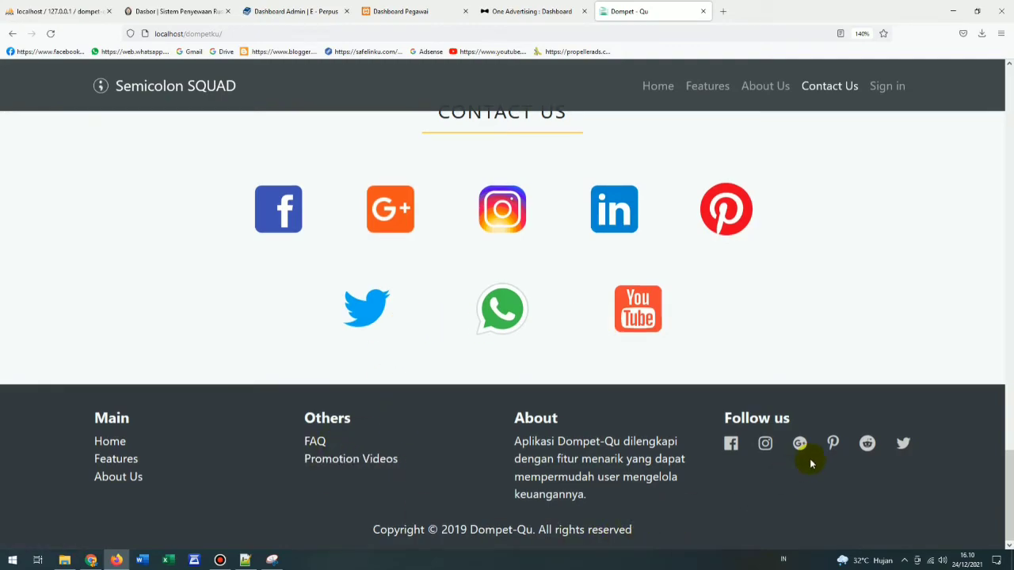
{"action": "left_click_drag", "start_coordinate": [1009, 474], "coordinate": [1006, 65]}
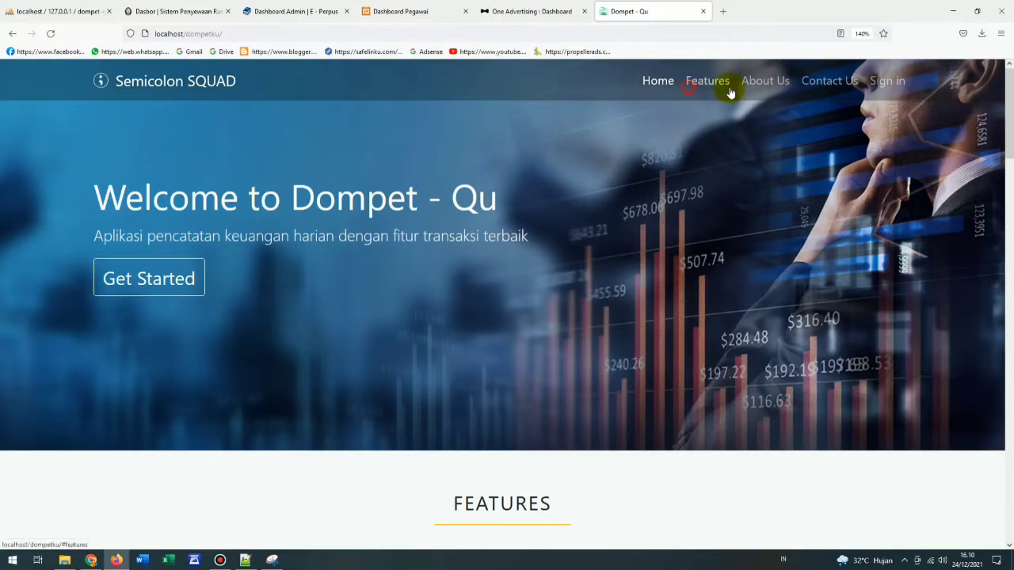
{"action": "left_click", "coordinate": [767, 89]}
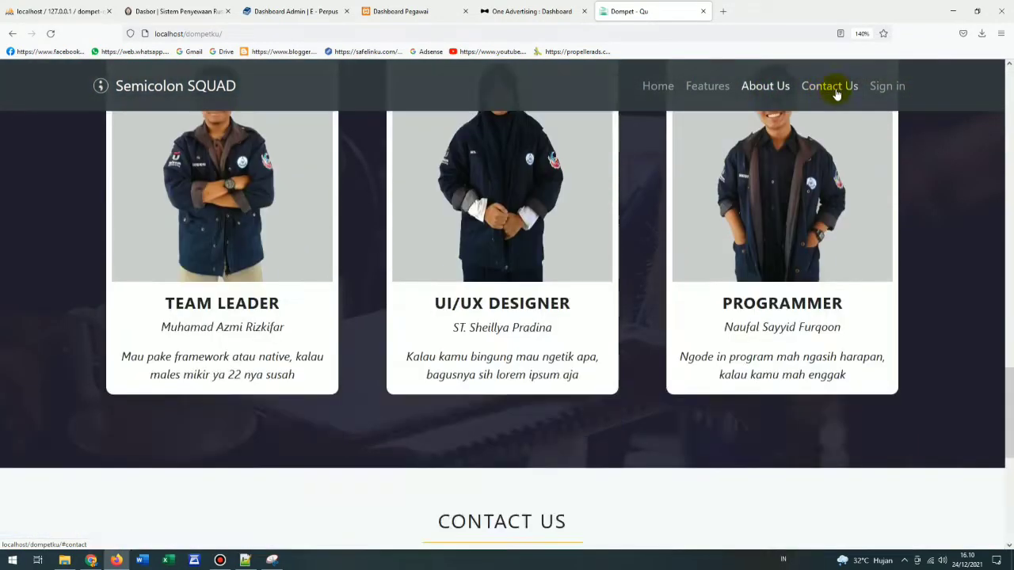
Step: Visit the landing page's Contact Us section, open the login page, and look up the admin username in phpMyAdmin's dompet-qu users table
{"action": "left_click", "coordinate": [832, 88]}
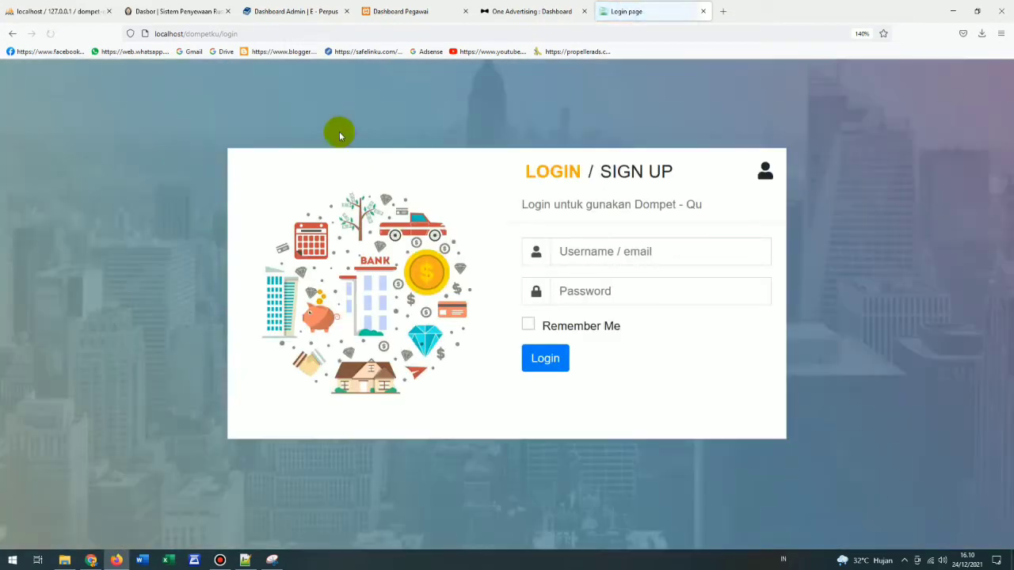
{"action": "left_click", "coordinate": [594, 254]}
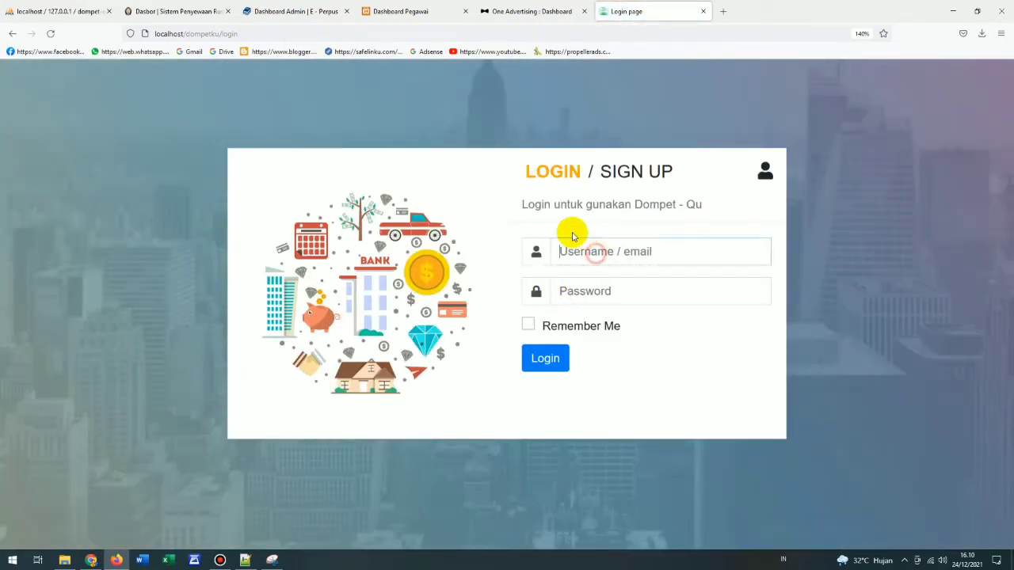
{"action": "left_click", "coordinate": [29, 11]}
{"action": "left_click", "coordinate": [76, 445]}
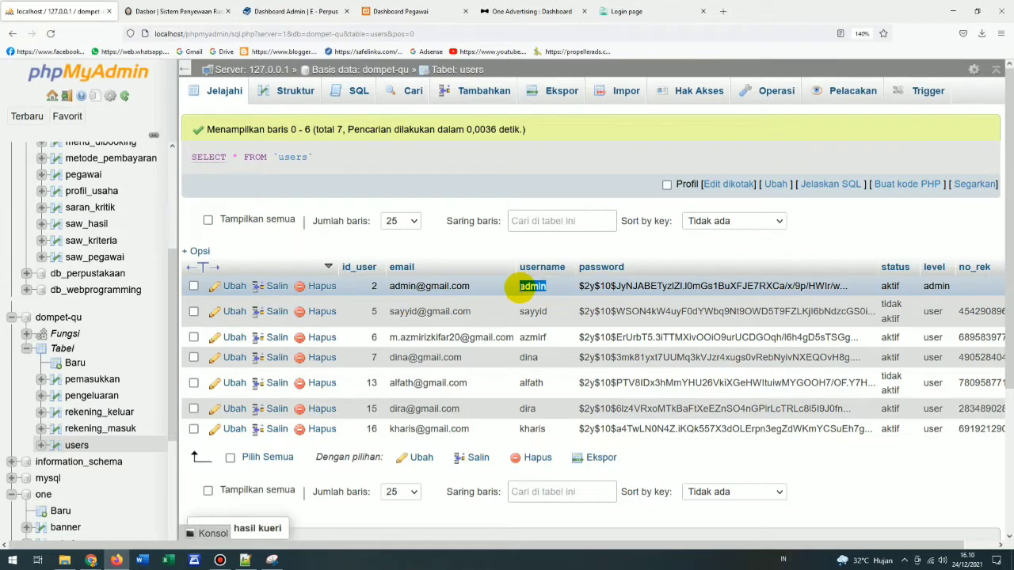
Step: Try to log in to Dompet-Qu as admin with an account password
{"action": "left_click", "coordinate": [638, 11]}
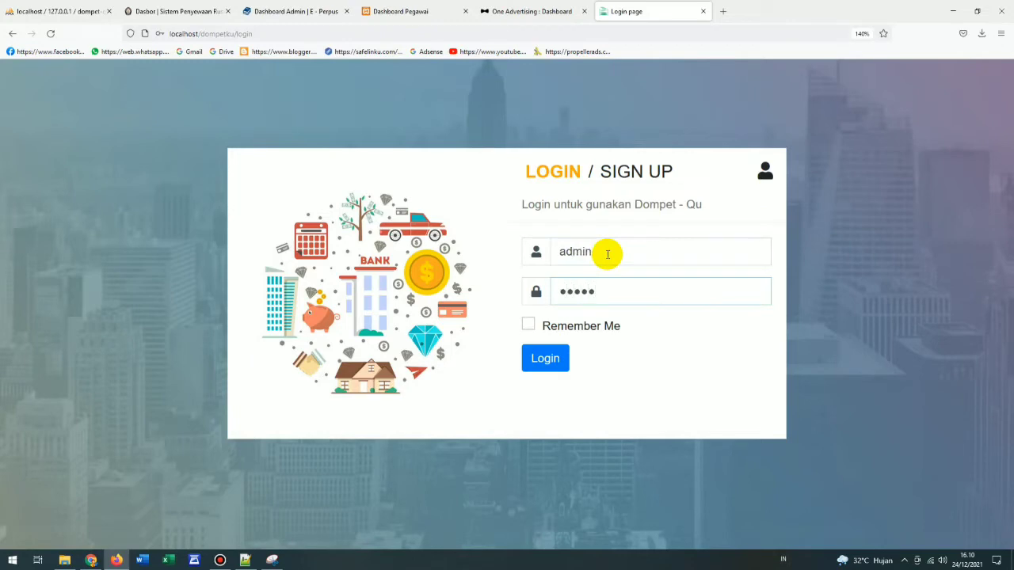
{"action": "key", "text": "Return"}
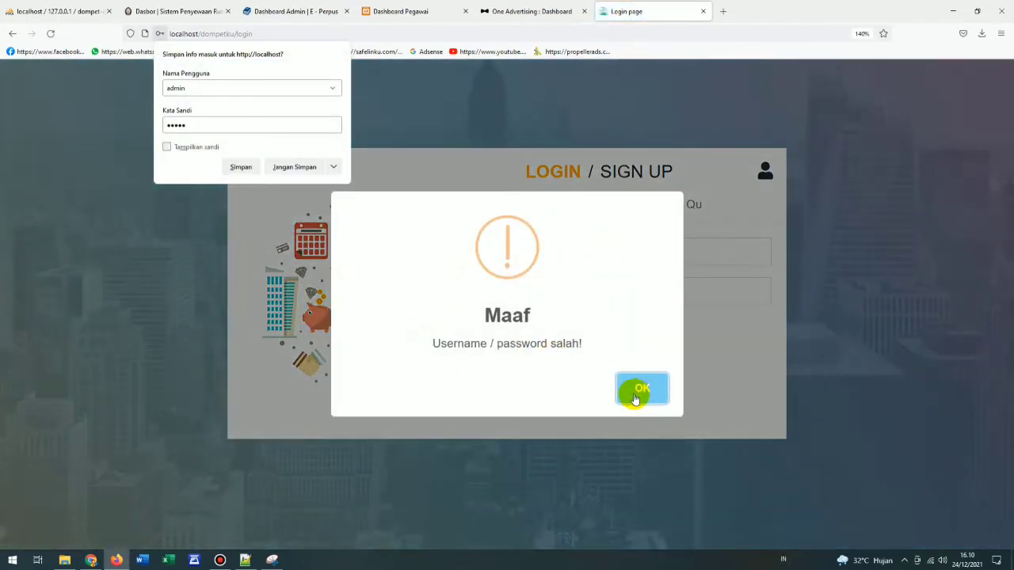
{"action": "left_click", "coordinate": [638, 390]}
Step: Log in to the Dompet-Qu admin site as admin with the account password and decline saving the login in Firefox
{"action": "left_click", "coordinate": [579, 257]}
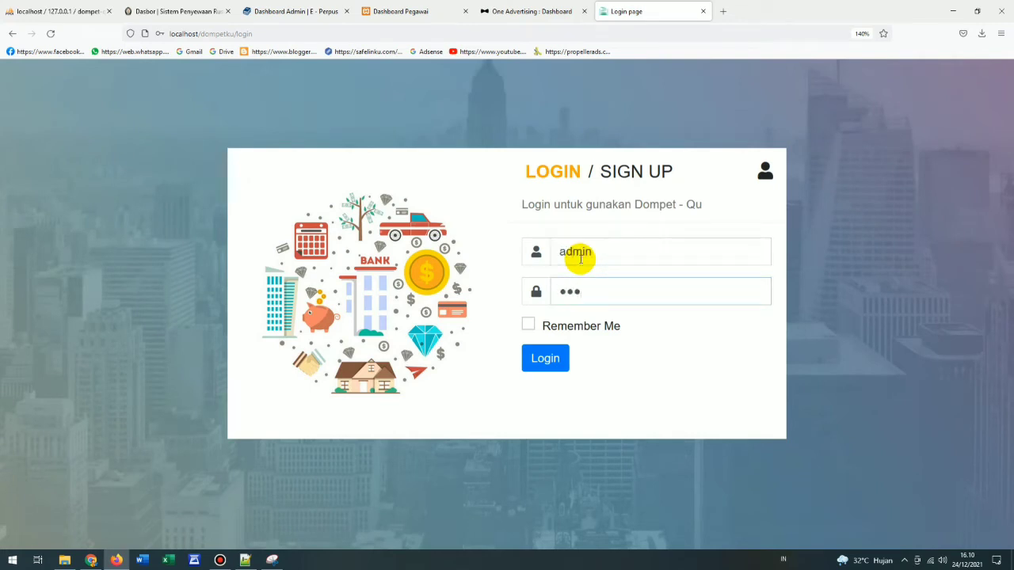
{"action": "left_click", "coordinate": [547, 358]}
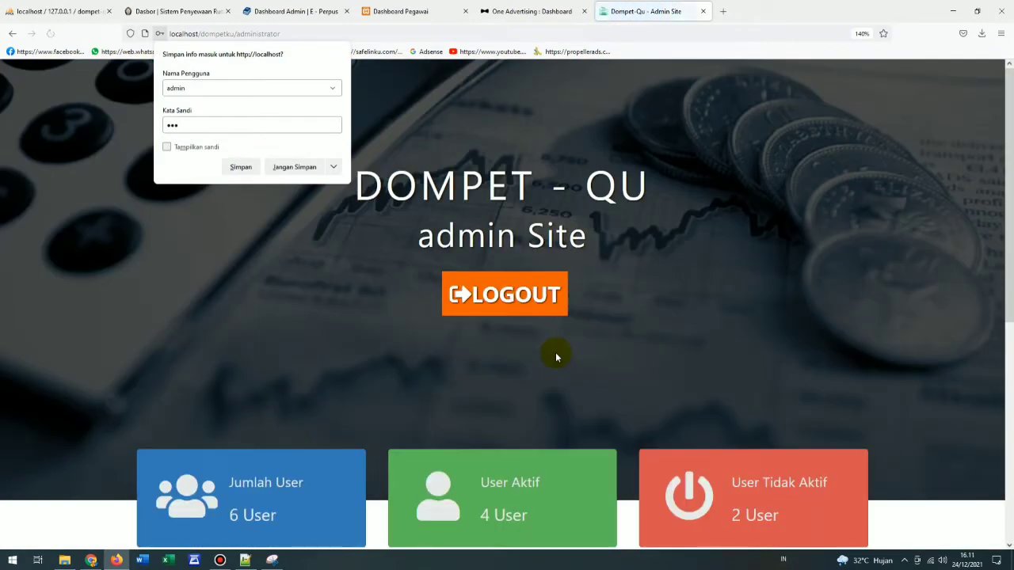
{"action": "left_click", "coordinate": [293, 165]}
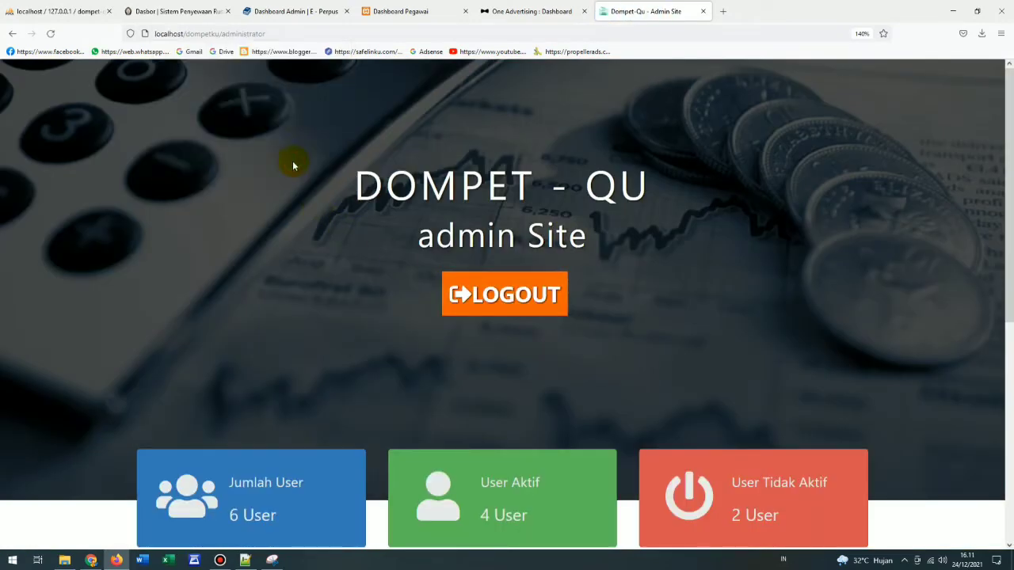
Step: Set the status of the user with ID 5 to Aktif in the Data User table and save the change
{"action": "scroll", "coordinate": [535, 153], "scroll_direction": "down", "scroll_amount": 3}
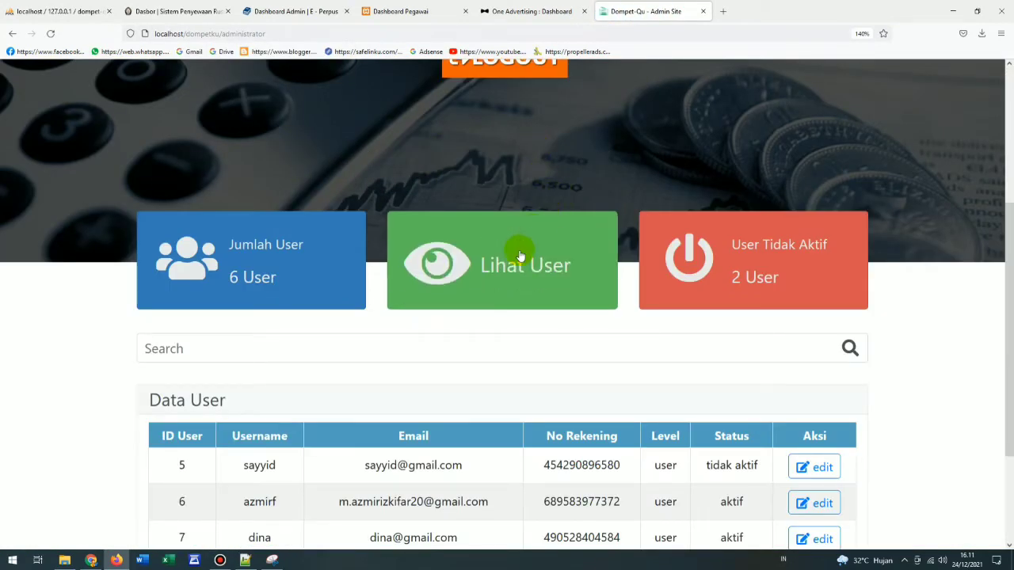
{"action": "scroll", "coordinate": [496, 276], "scroll_direction": "down", "scroll_amount": 2}
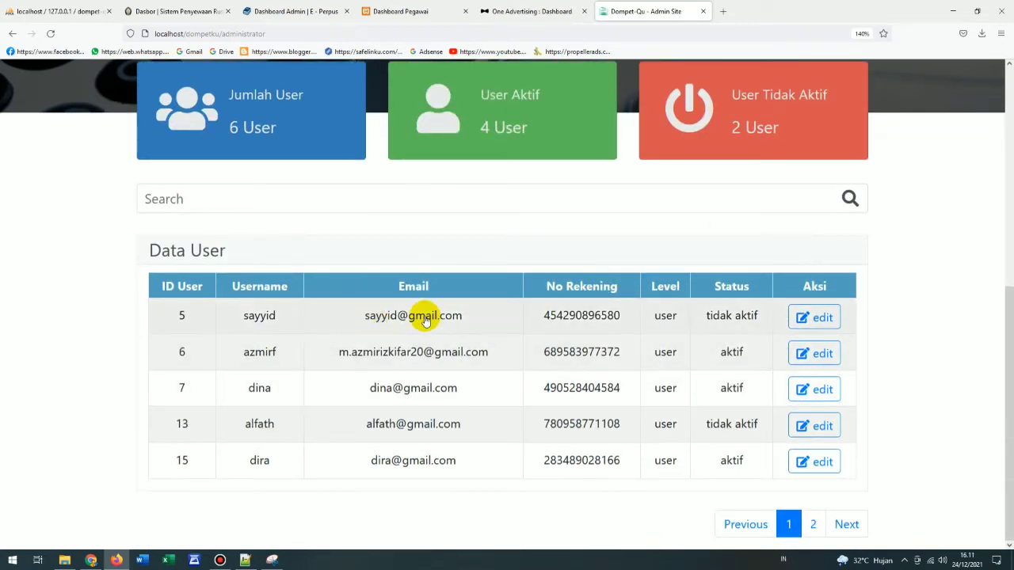
{"action": "left_click", "coordinate": [810, 320]}
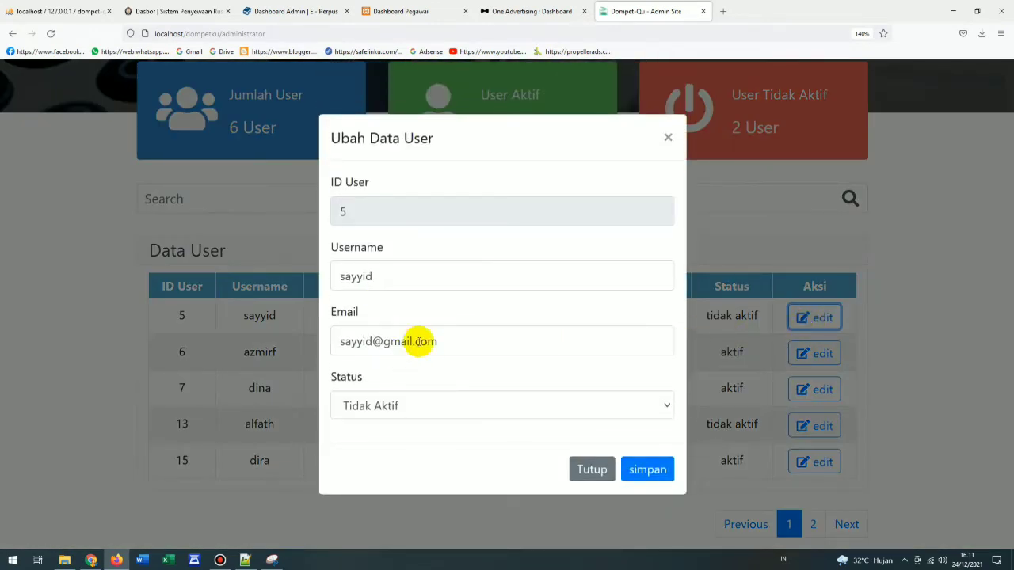
{"action": "left_click", "coordinate": [400, 403]}
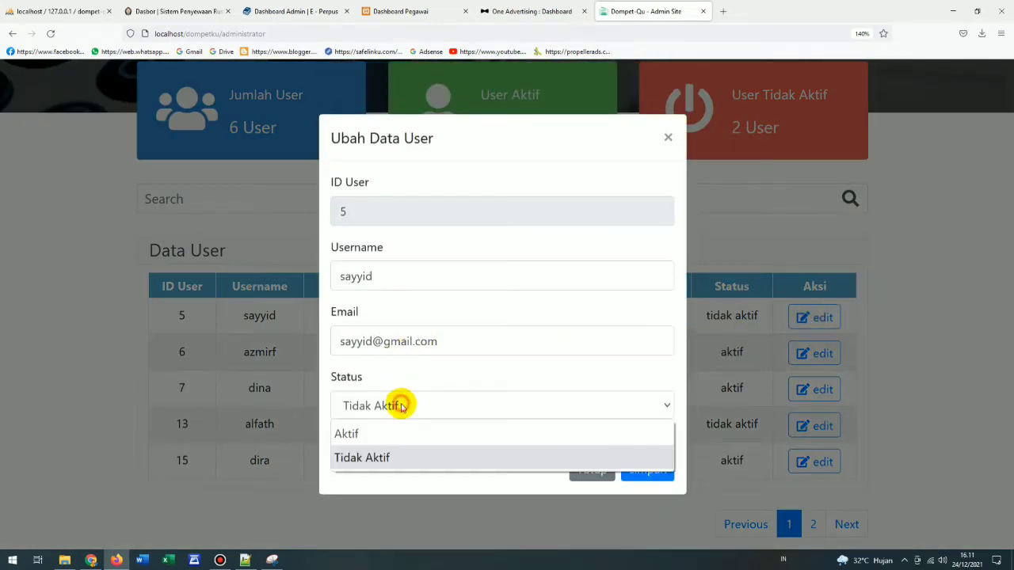
{"action": "left_click", "coordinate": [372, 434]}
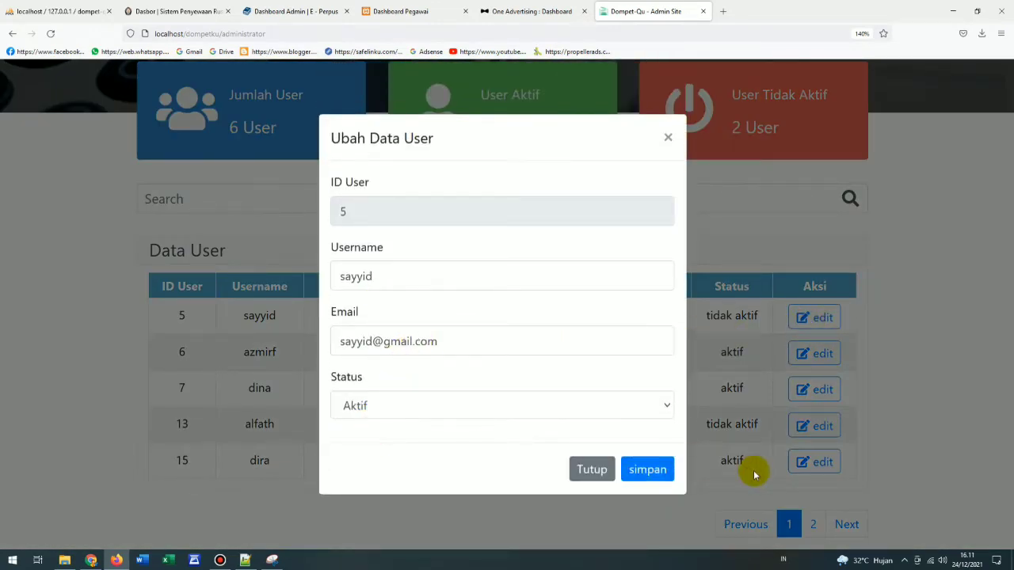
{"action": "left_click", "coordinate": [650, 471]}
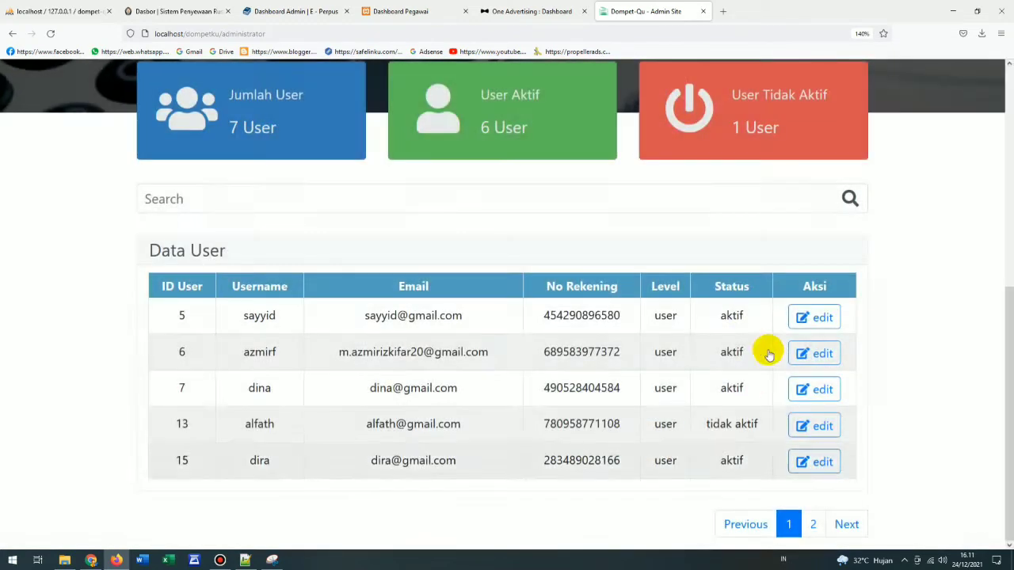
Step: View the income and expense data of the user with ID 5, and log out of the admin site
{"action": "left_click_drag", "start_coordinate": [751, 317], "coordinate": [698, 325]}
{"action": "left_click", "coordinate": [697, 325]}
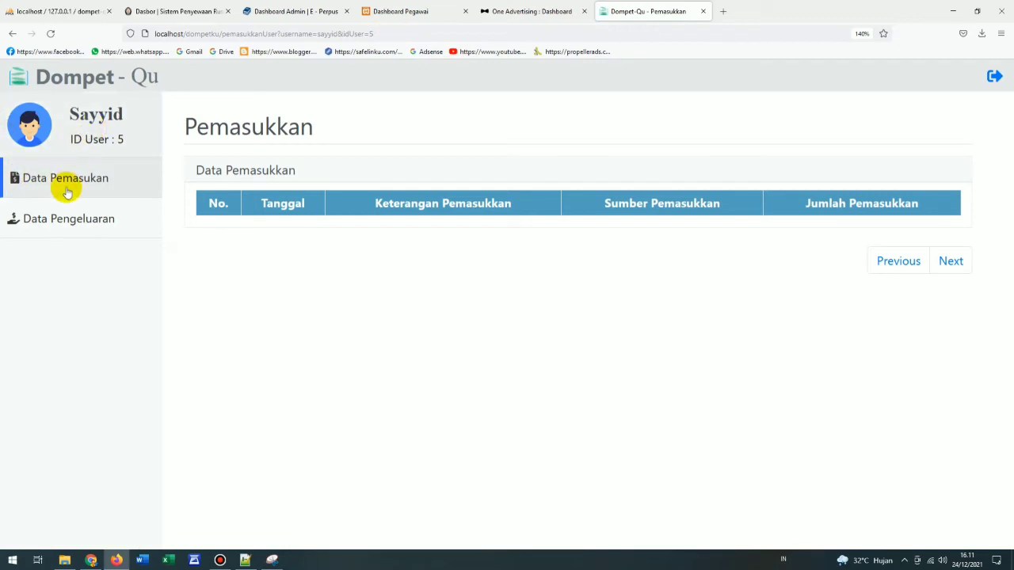
{"action": "left_click", "coordinate": [69, 214]}
{"action": "left_click", "coordinate": [65, 178]}
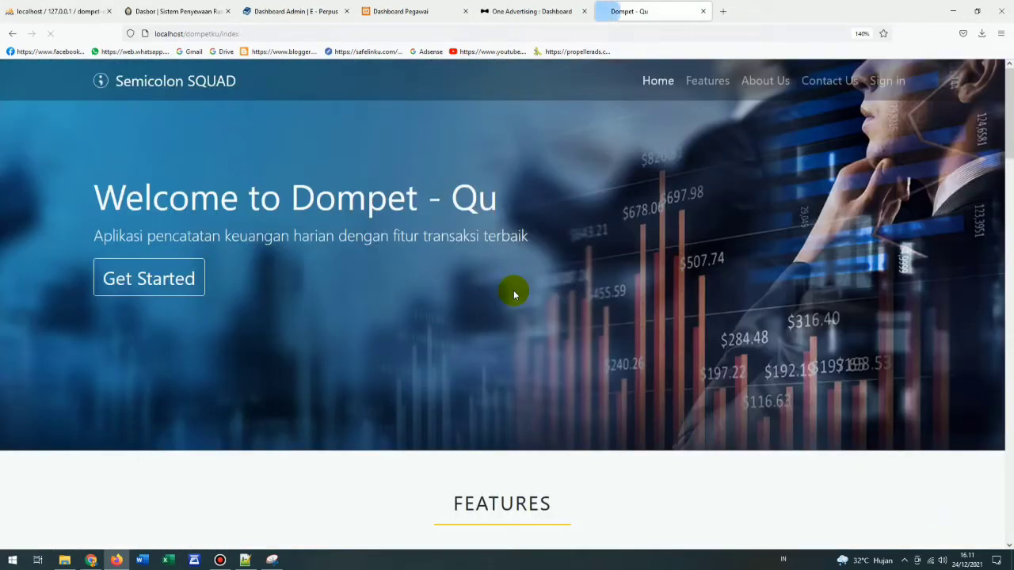
Step: Open the login page, and in phpMyAdmin's users table replace the password hash of user ID 5 with the admin account's hash
{"action": "left_click", "coordinate": [885, 87]}
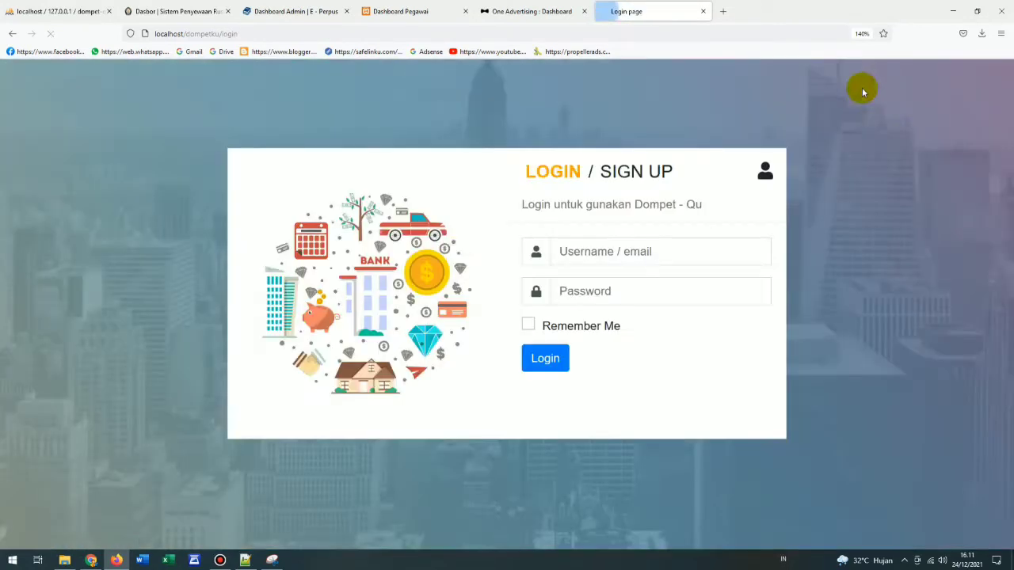
{"action": "left_click", "coordinate": [65, 11]}
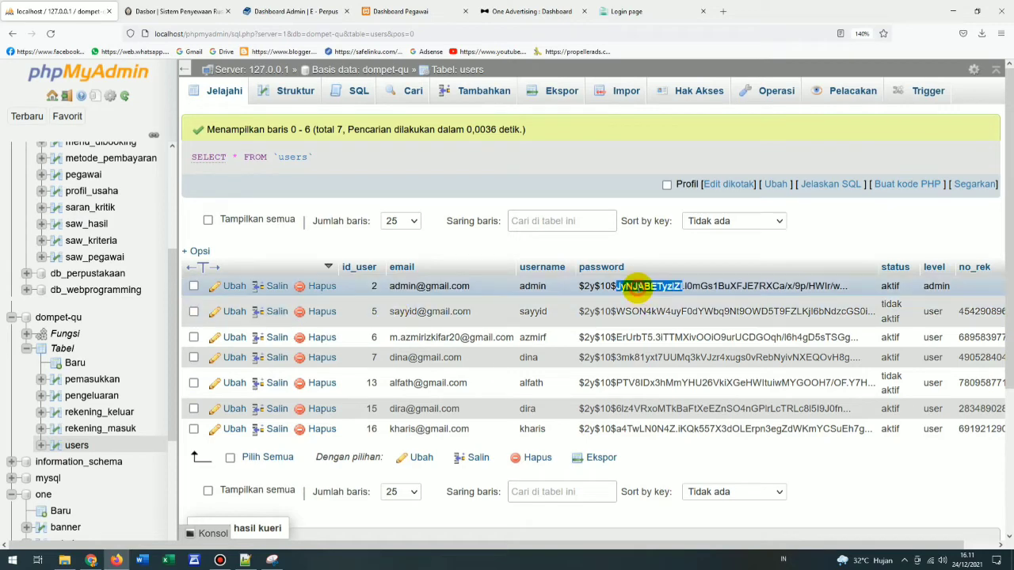
{"action": "key", "text": "ctrl+a"}
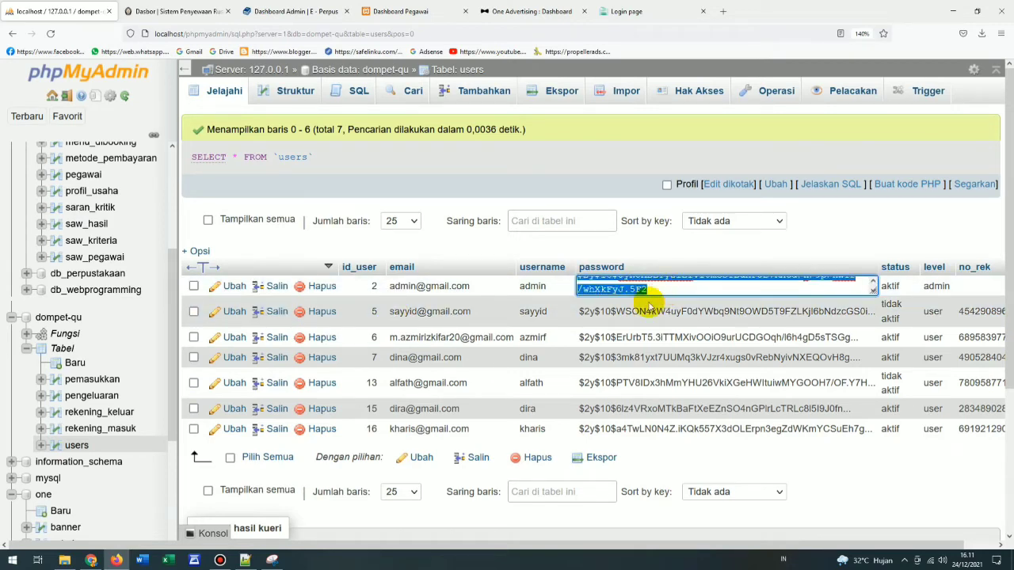
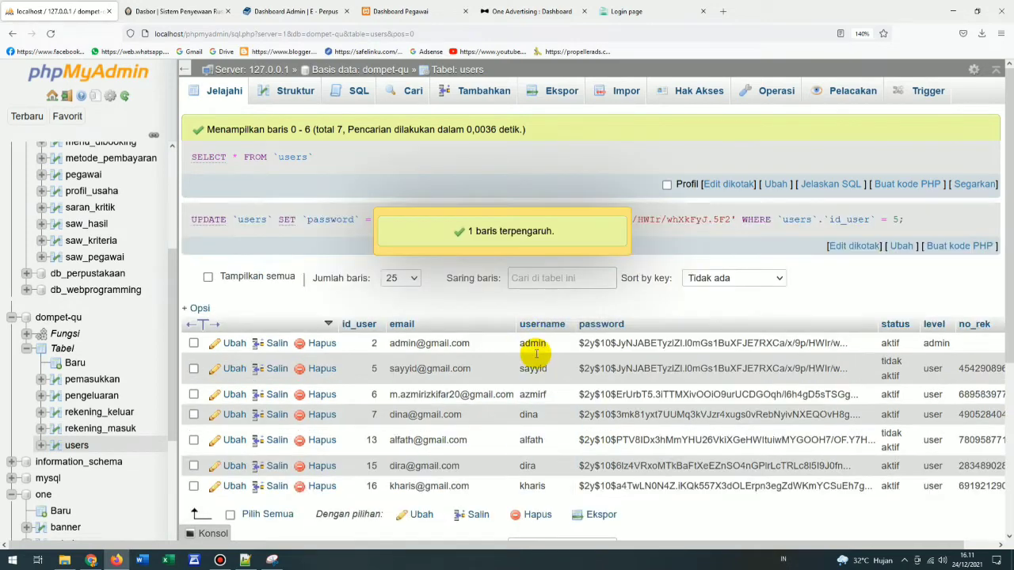
{"action": "left_click_drag", "start_coordinate": [550, 367], "coordinate": [529, 371]}
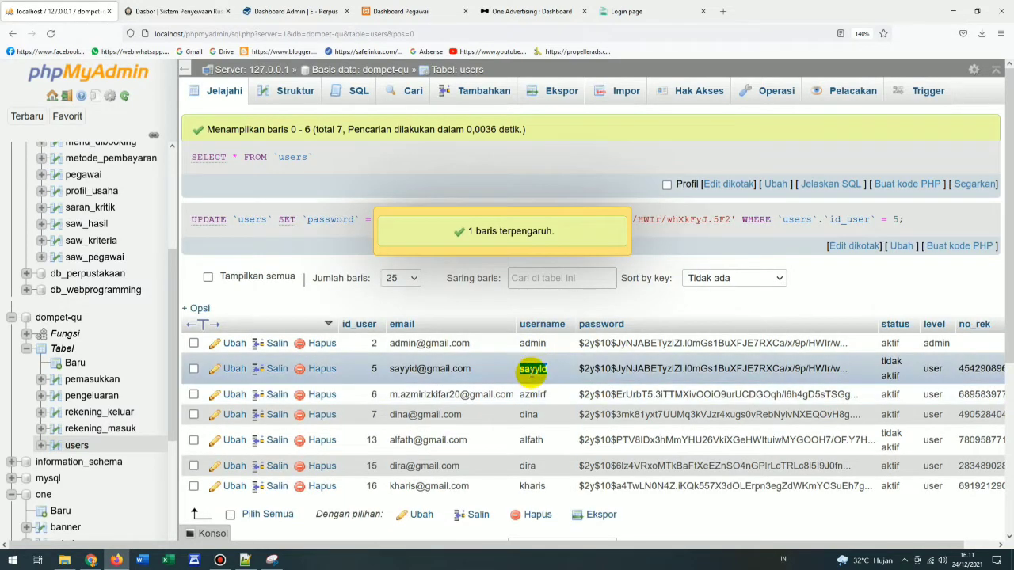
Step: Log in to Dompet-Qu with the username and password of user ID 5, and decline saving the login after revealing the password
{"action": "left_click", "coordinate": [625, 11]}
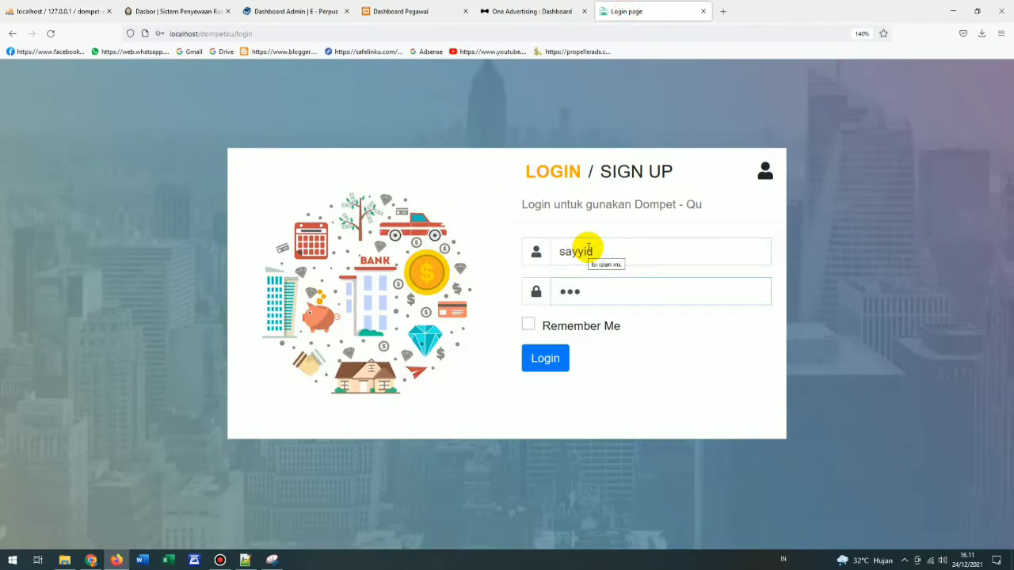
{"action": "left_click", "coordinate": [546, 358]}
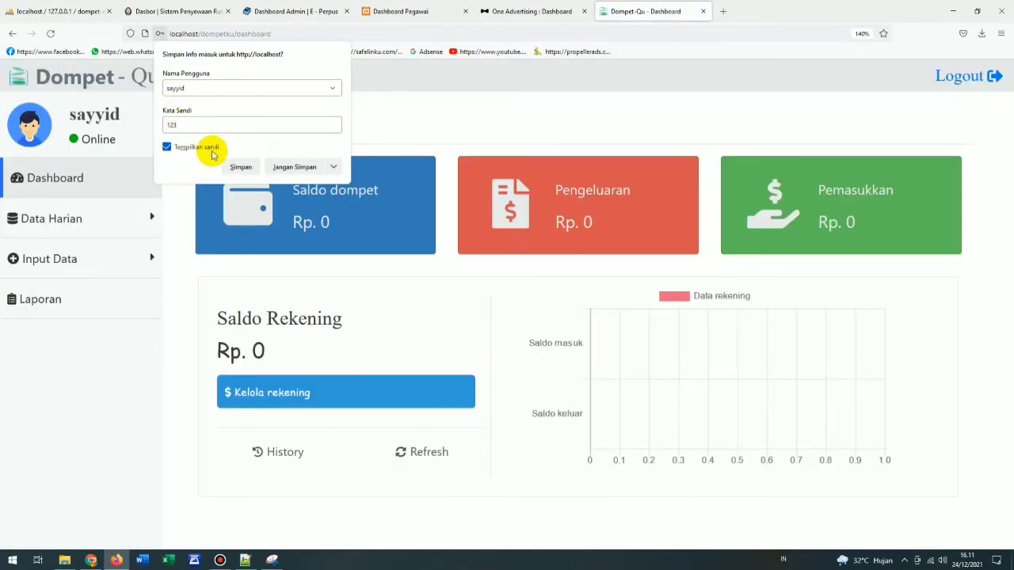
{"action": "left_click", "coordinate": [166, 146]}
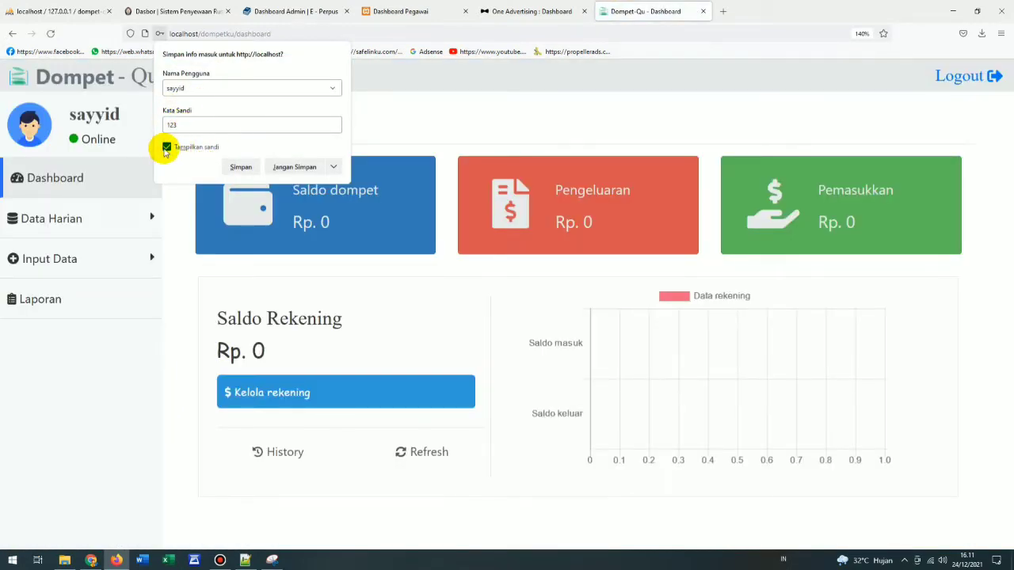
{"action": "left_click", "coordinate": [292, 166]}
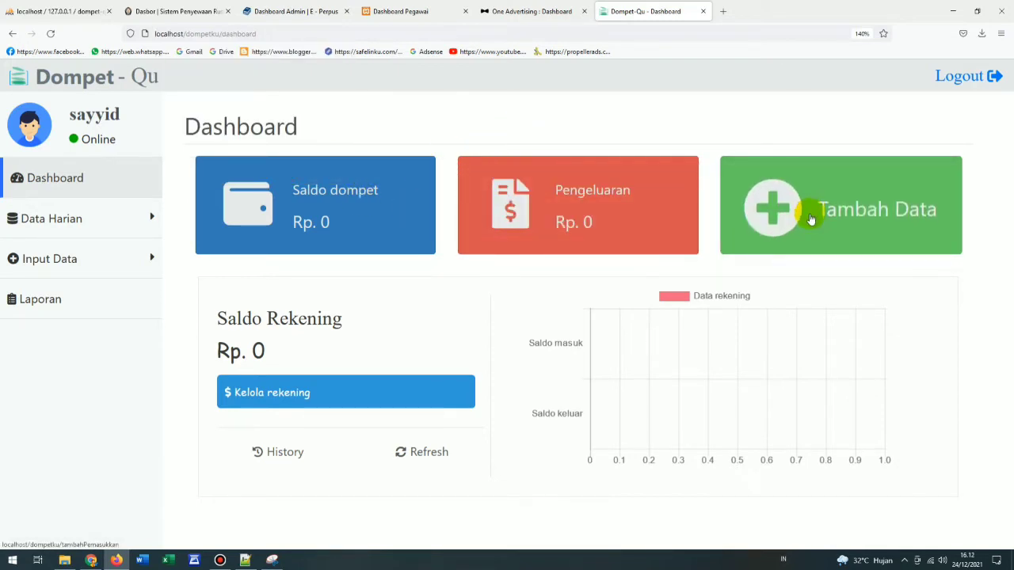
Step: Add a Data Pemasukkan entry dated 24/12/2021 with a person's name as description, source Pemberian and amount 10.000.000
{"action": "left_click", "coordinate": [95, 221]}
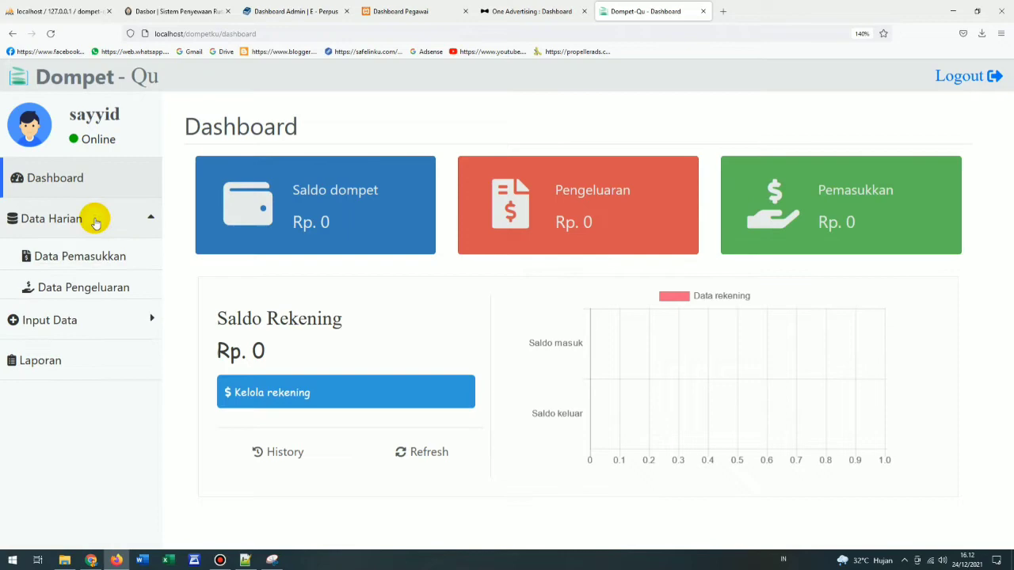
{"action": "left_click", "coordinate": [84, 265]}
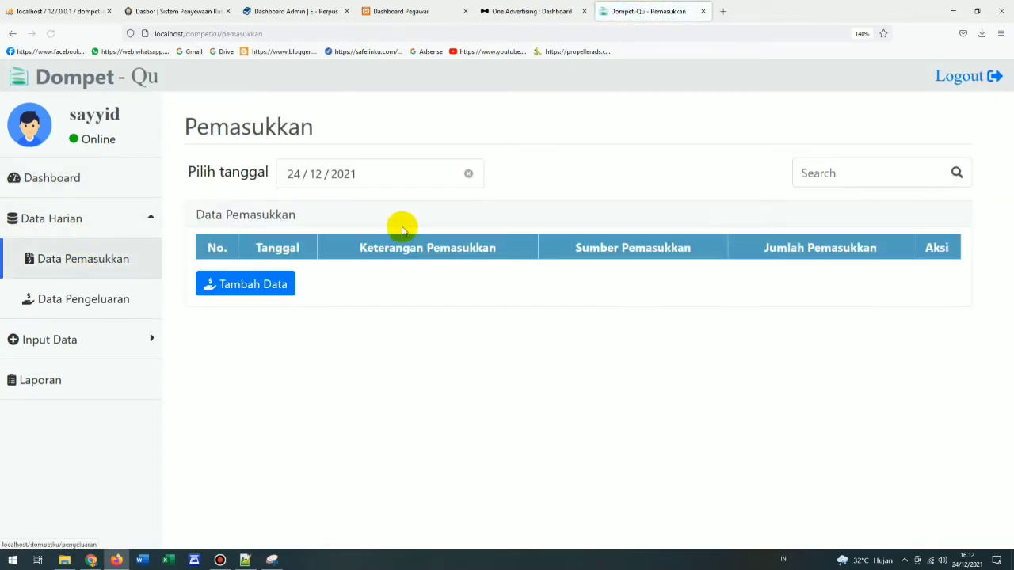
{"action": "left_click", "coordinate": [258, 287]}
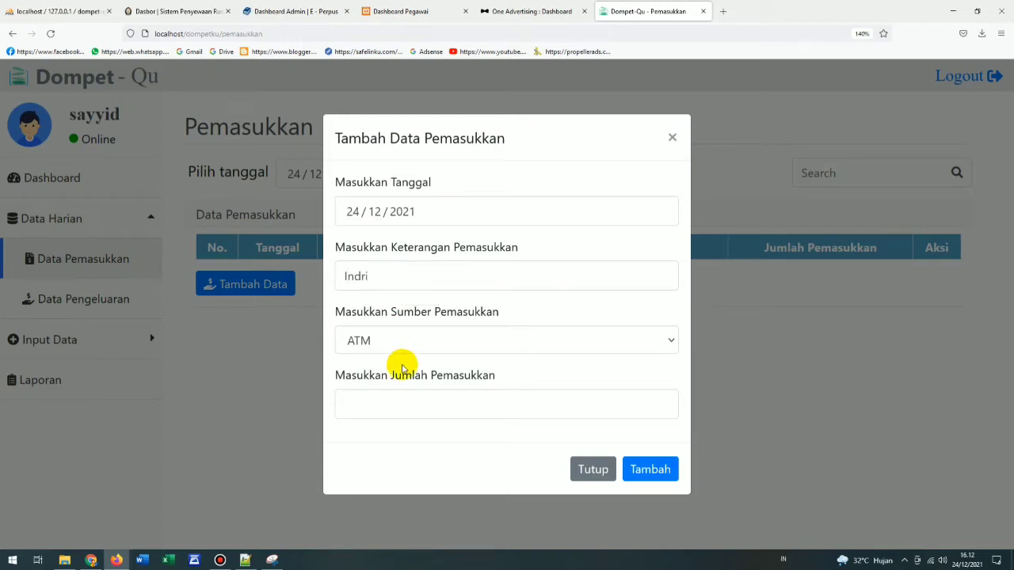
{"action": "left_click", "coordinate": [395, 337]}
{"action": "left_click", "coordinate": [387, 392]}
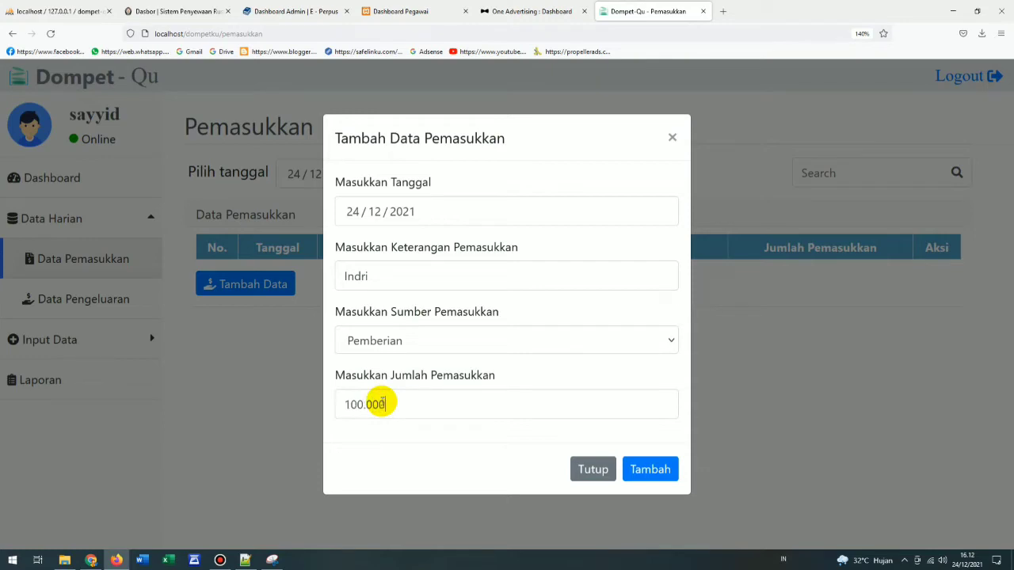
{"action": "left_click", "coordinate": [638, 471]}
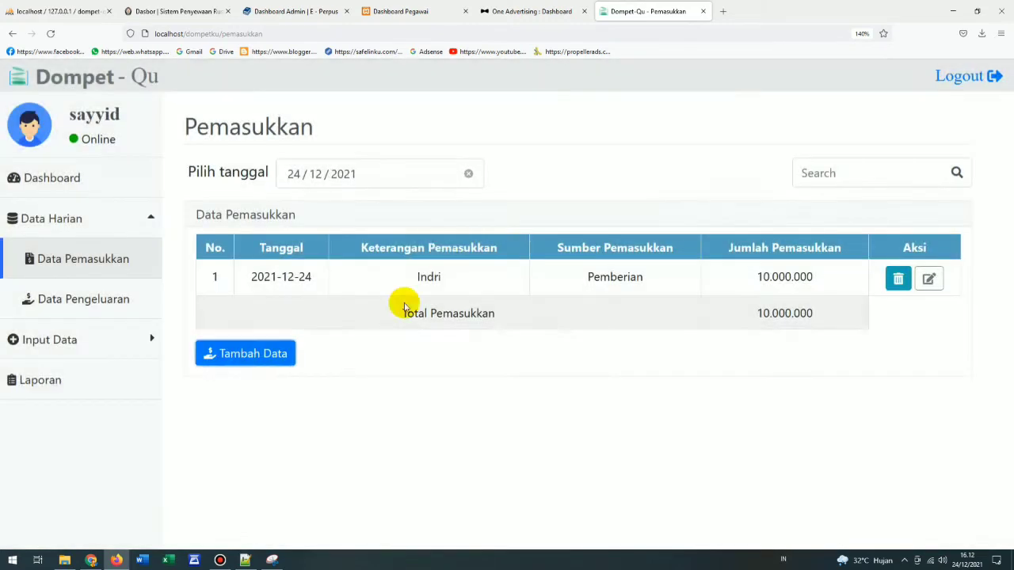
Step: Add a second income entry dated 24/12/2021 with description Boss Man, source ATM and amount 50.000.000
{"action": "left_click", "coordinate": [247, 354]}
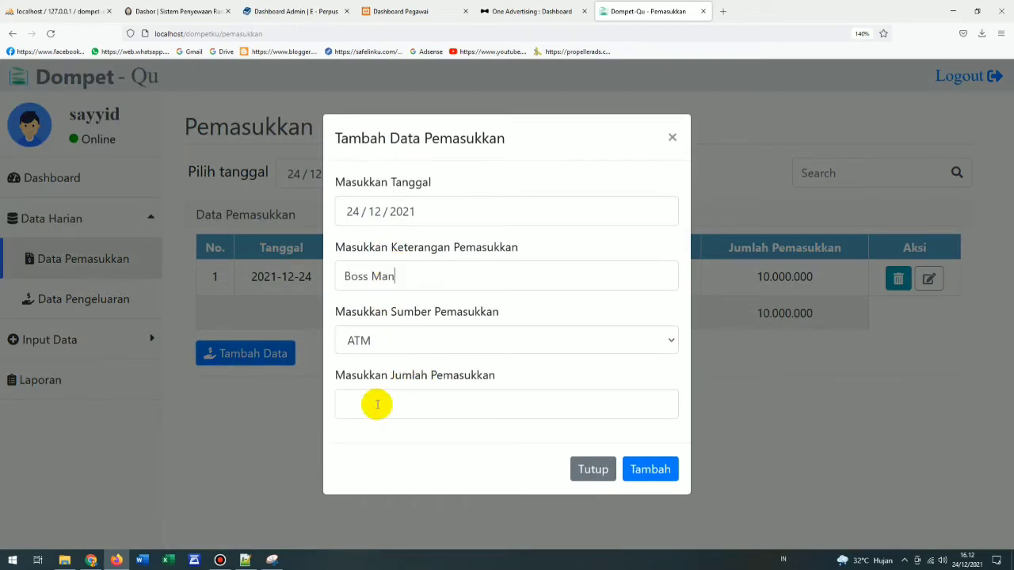
{"action": "left_click", "coordinate": [362, 342]}
{"action": "left_click", "coordinate": [364, 367]}
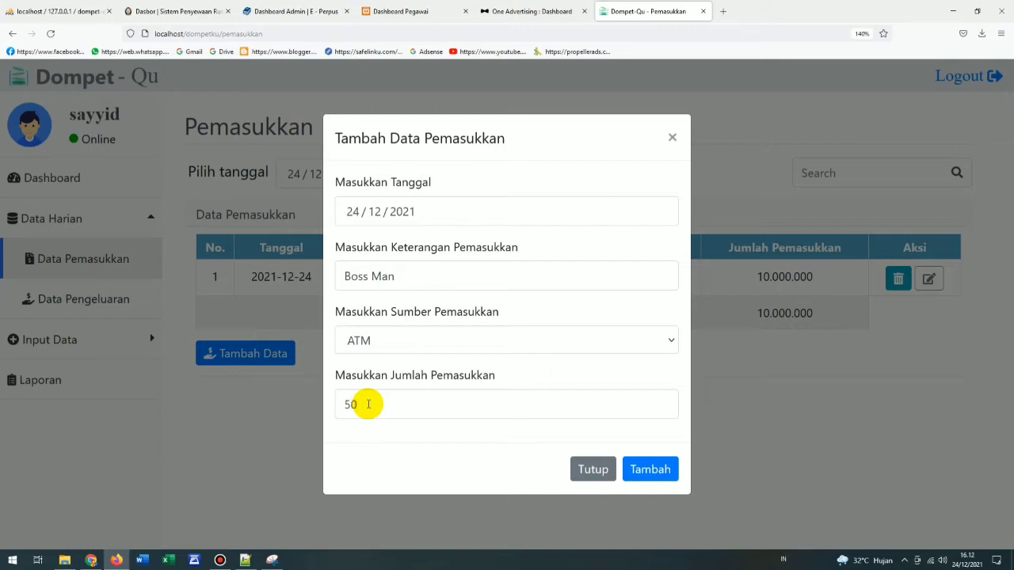
{"action": "left_click", "coordinate": [650, 469]}
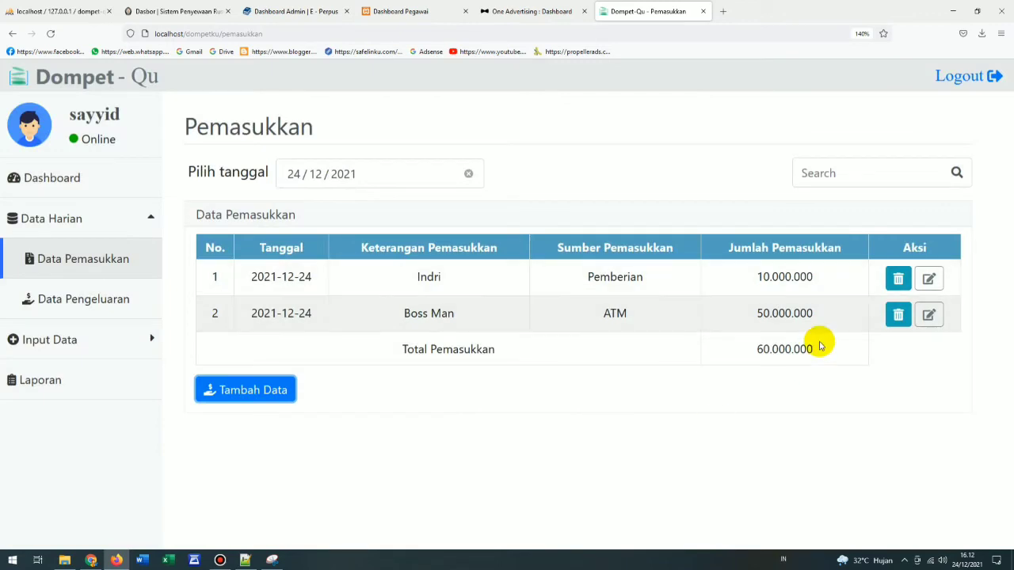
Step: Edit the Boss Man income entry and set its amount to 55.000.000
{"action": "left_click", "coordinate": [928, 314]}
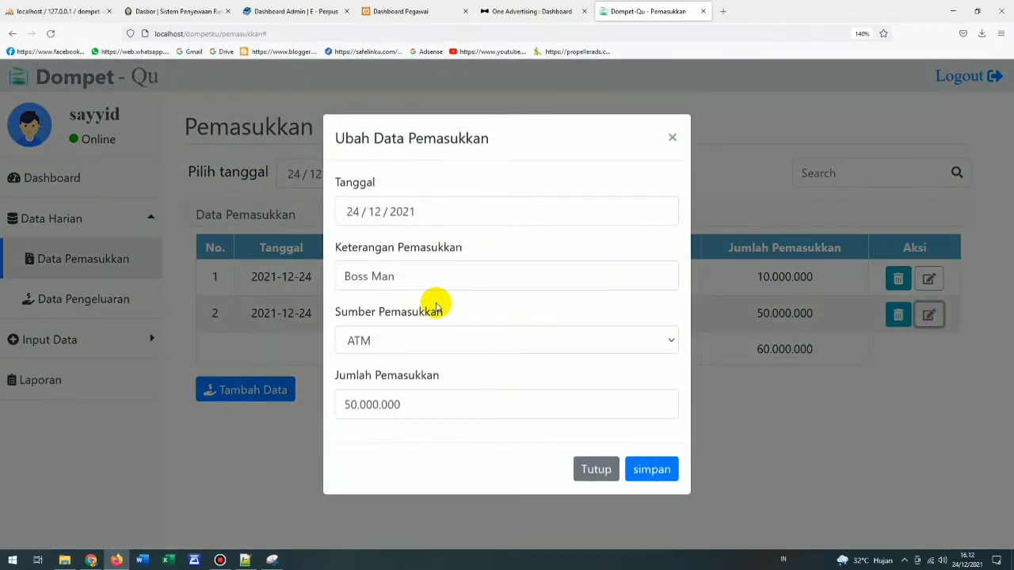
{"action": "left_click", "coordinate": [354, 405]}
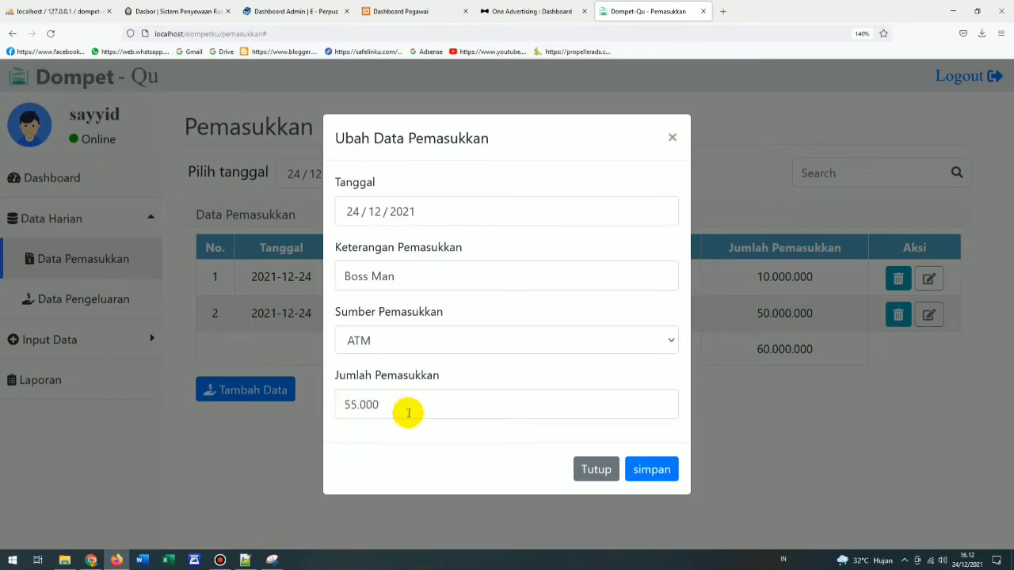
{"action": "type", "text": "000"}
{"action": "left_click", "coordinate": [651, 469]}
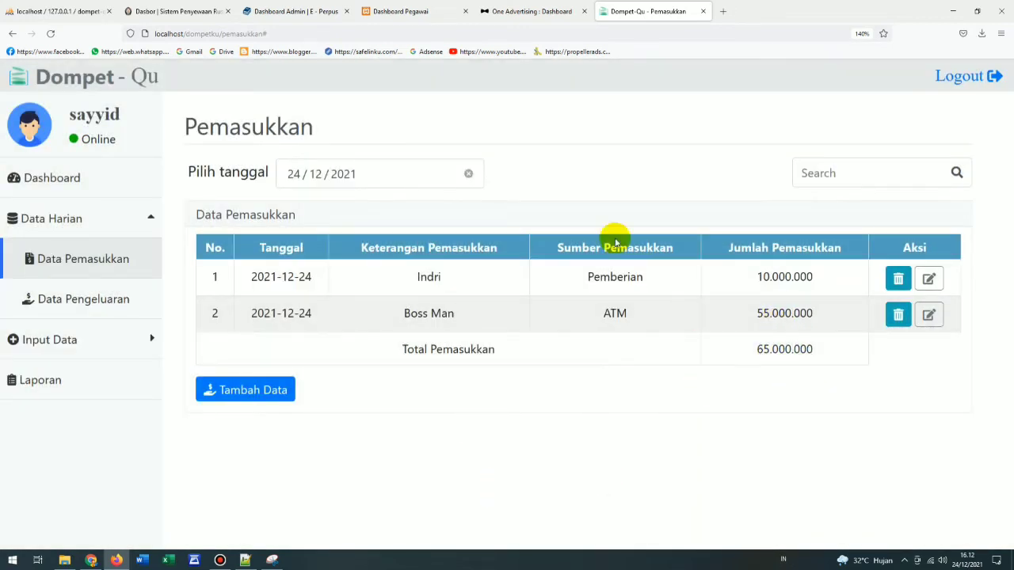
Step: Add a Data Pengeluaran entry dated 24/12/2021 with a description naming the recipient, purpose Keperluan pribadi and amount 1.500.000
{"action": "left_click", "coordinate": [54, 297]}
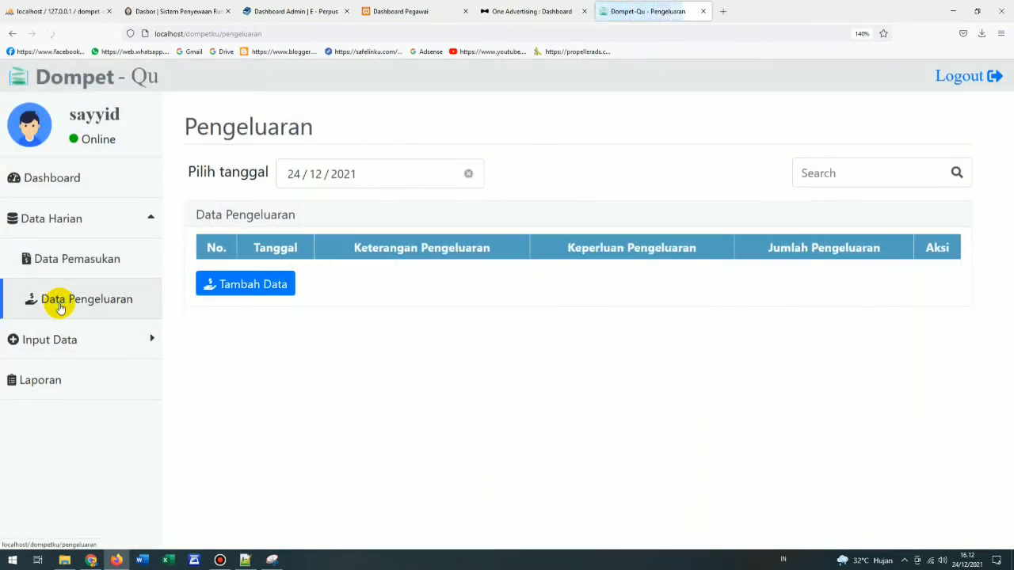
{"action": "left_click", "coordinate": [232, 288]}
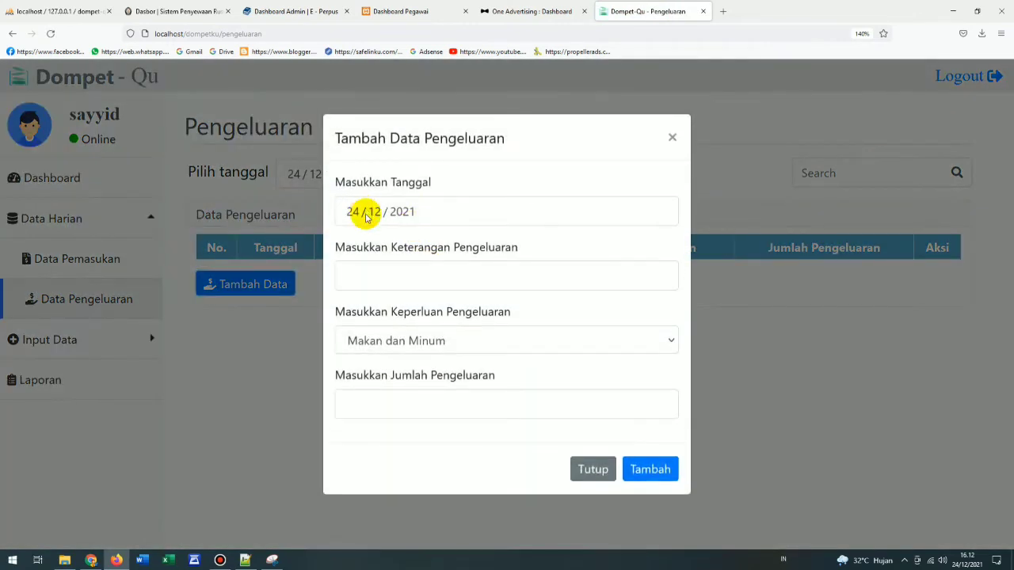
{"action": "left_click", "coordinate": [373, 271]}
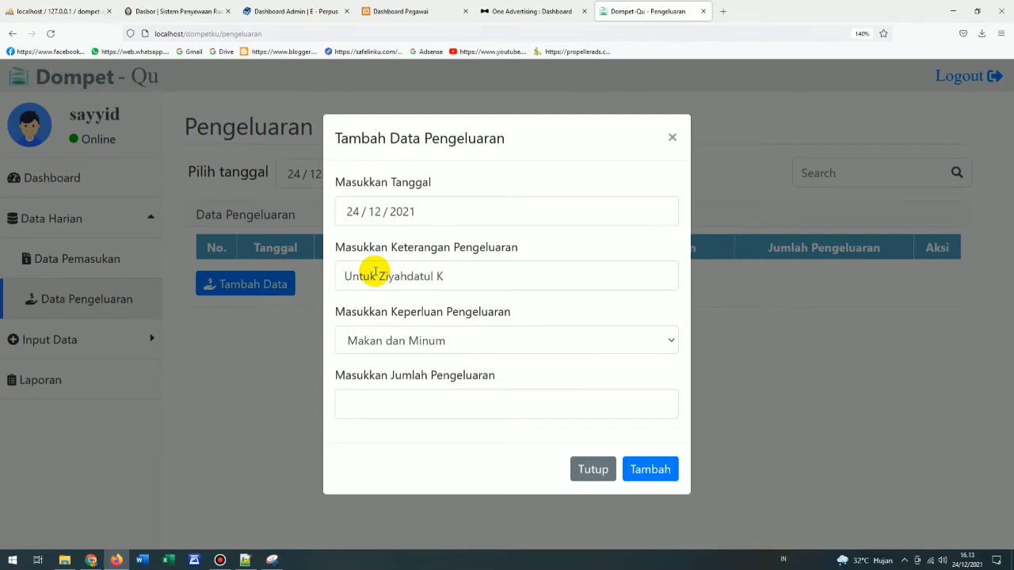
{"action": "left_click", "coordinate": [419, 341]}
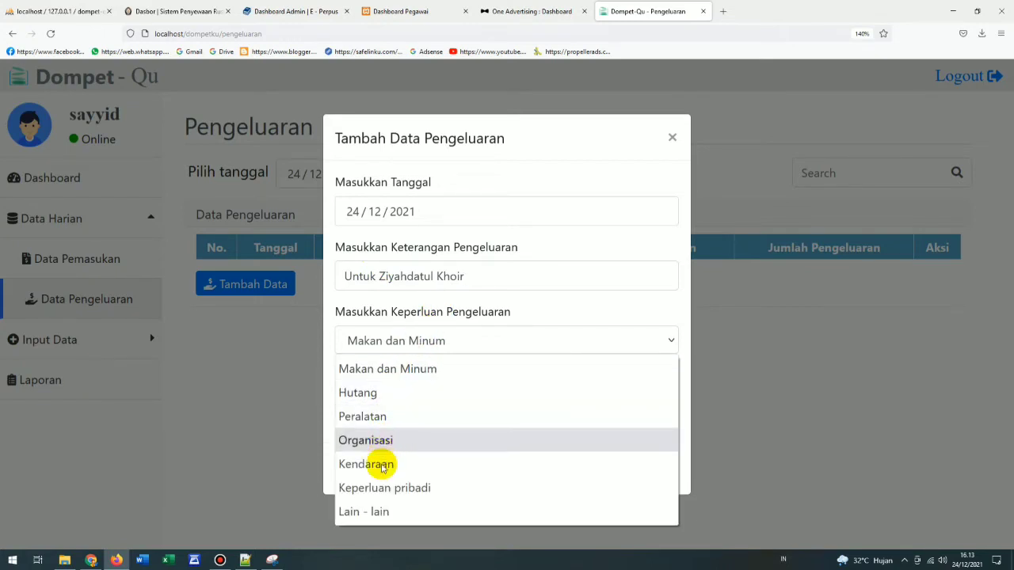
{"action": "left_click", "coordinate": [379, 488]}
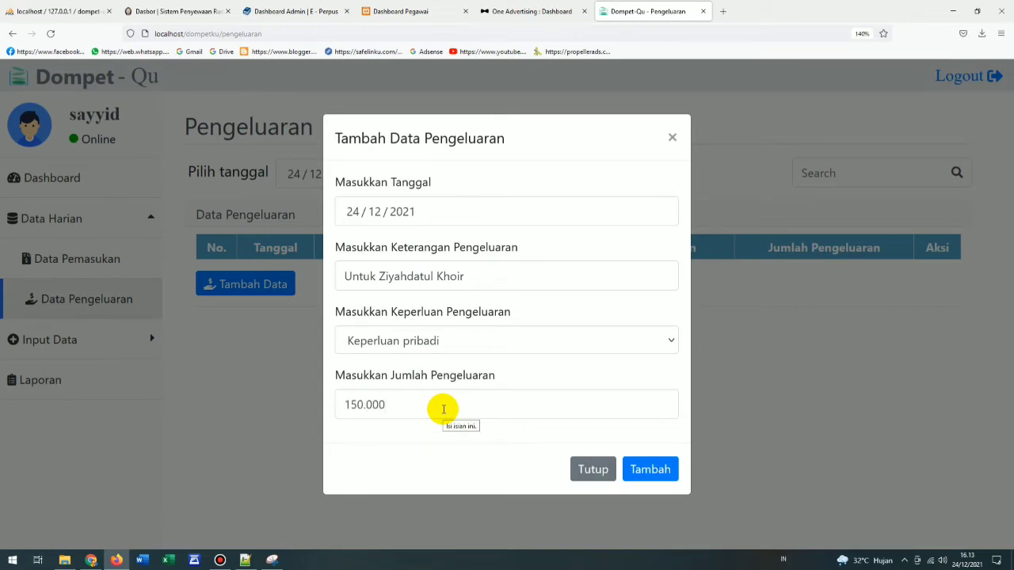
{"action": "left_click", "coordinate": [652, 471]}
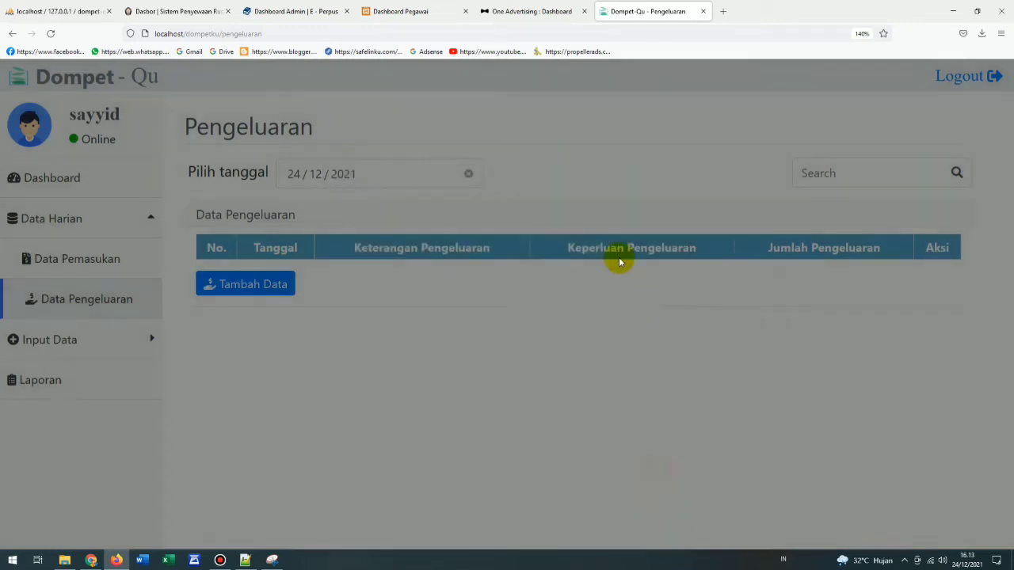
Step: Add a second expense entry dated 24/12/2021 with description Untuk Beli Kulkas, purpose Peralatan and amount 15.000.000
{"action": "left_click", "coordinate": [252, 357]}
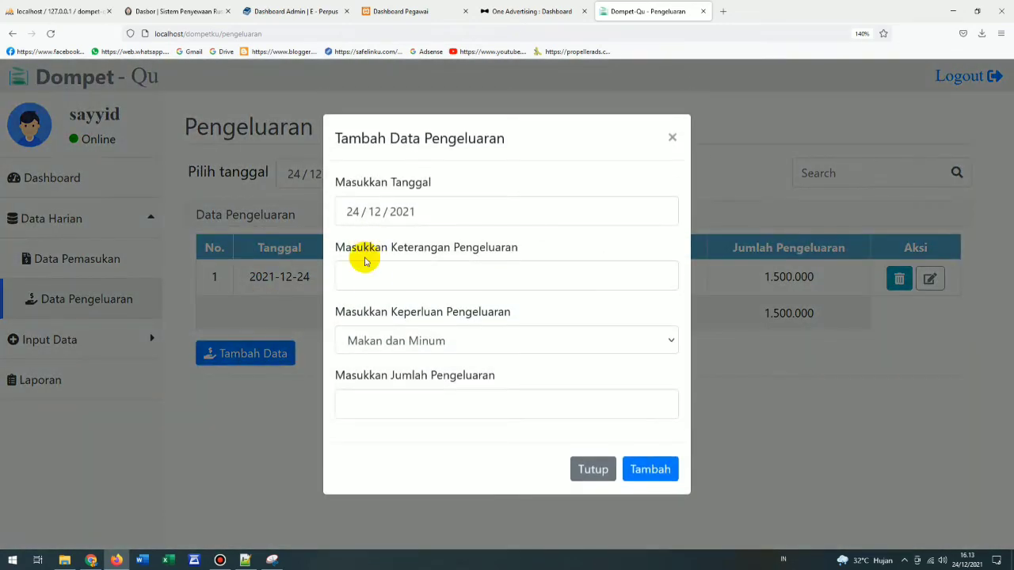
{"action": "left_click", "coordinate": [371, 280]}
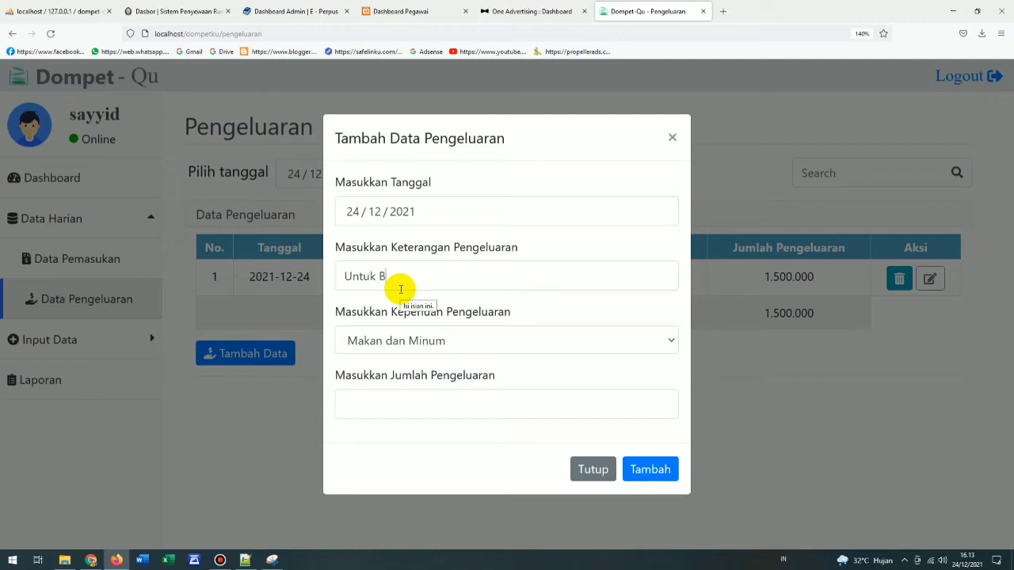
{"action": "type", "text": "Untuk Beli Kulkas"}
{"action": "left_click", "coordinate": [414, 340]}
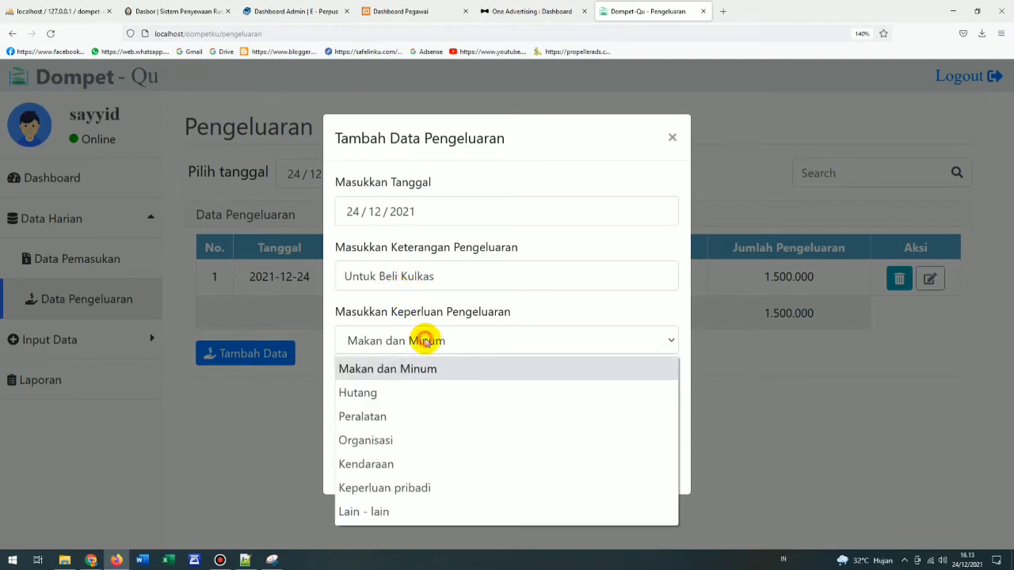
{"action": "left_click", "coordinate": [381, 428]}
{"action": "left_click", "coordinate": [396, 397]}
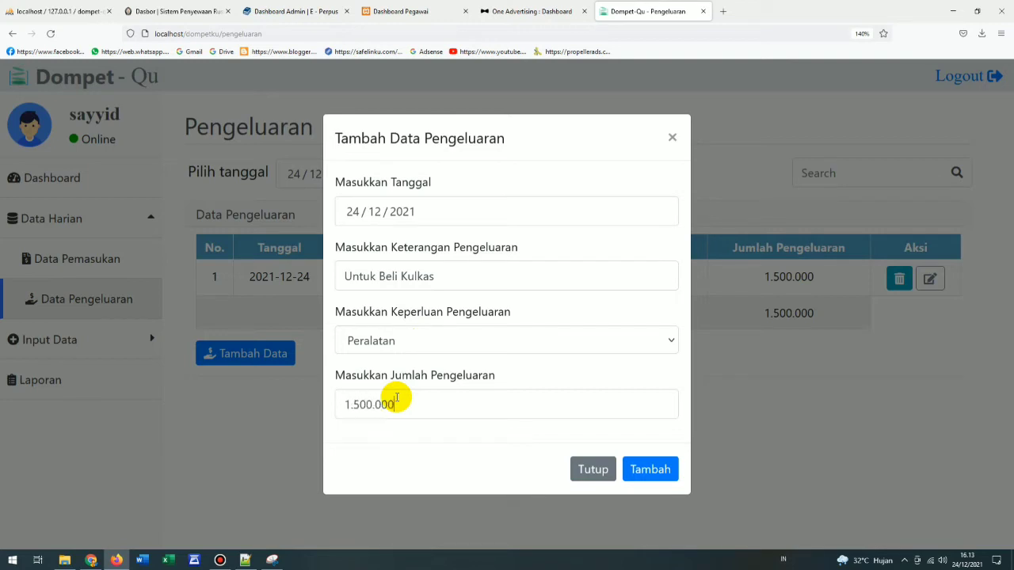
{"action": "left_click", "coordinate": [658, 470]}
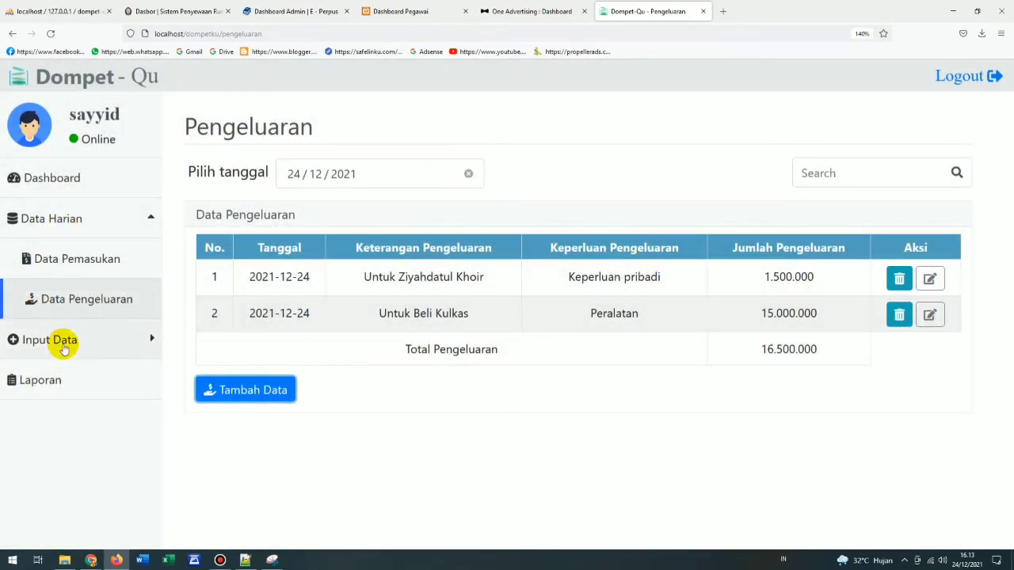
Step: View the standalone input forms for adding income and expense data
{"action": "left_click", "coordinate": [111, 342]}
{"action": "left_click", "coordinate": [70, 382]}
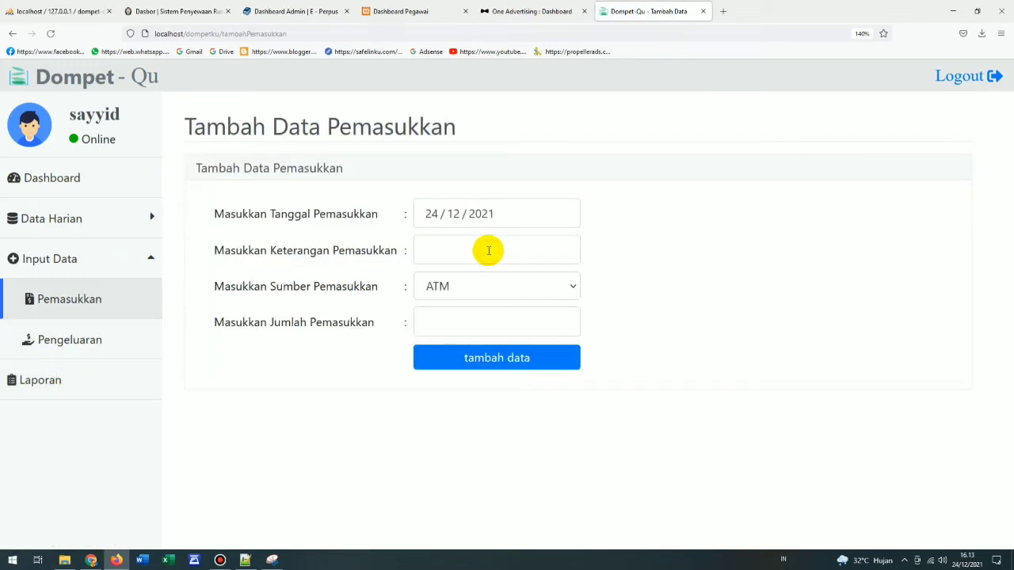
{"action": "left_click", "coordinate": [72, 348]}
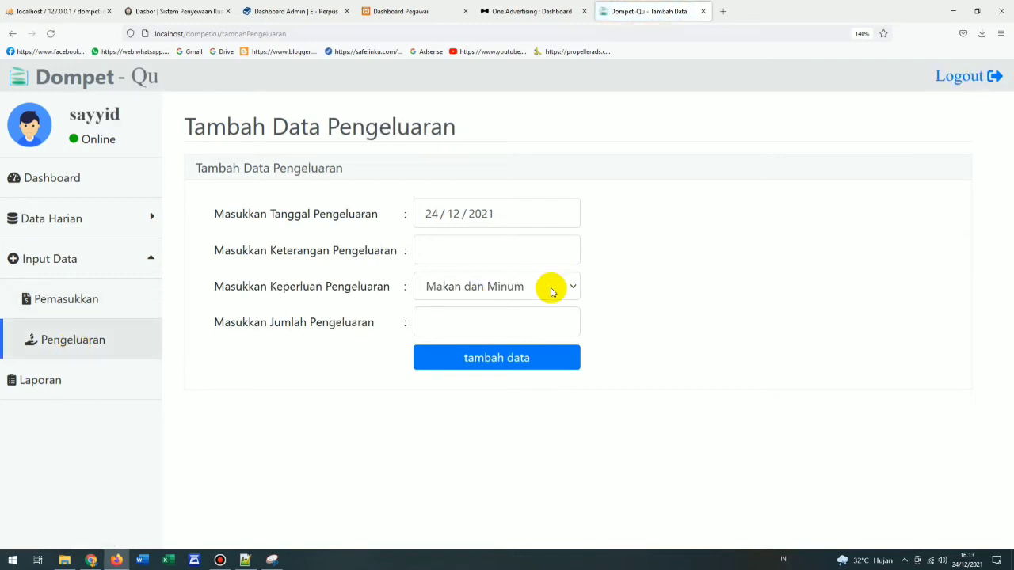
Step: Check the dashboard balances against the total income and total expense in the daily data tables
{"action": "left_click", "coordinate": [54, 192]}
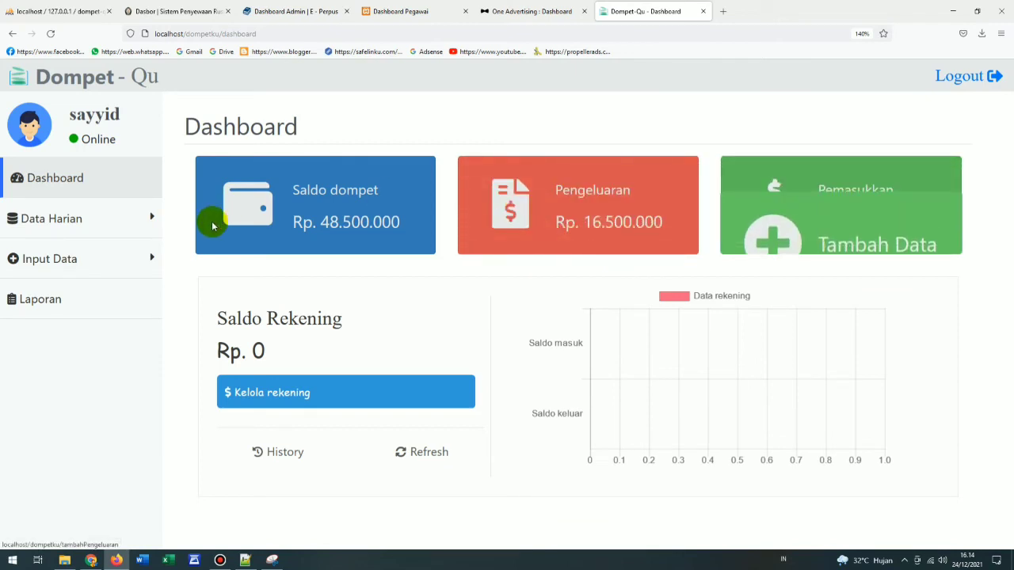
{"action": "left_click", "coordinate": [79, 220]}
{"action": "left_click", "coordinate": [63, 262]}
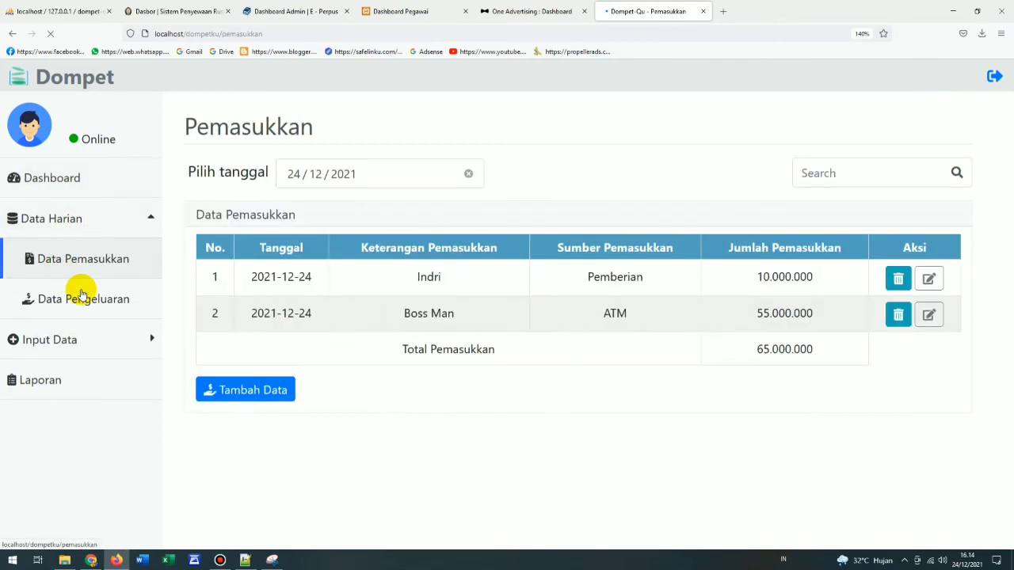
{"action": "left_click_drag", "start_coordinate": [833, 350], "coordinate": [725, 356]}
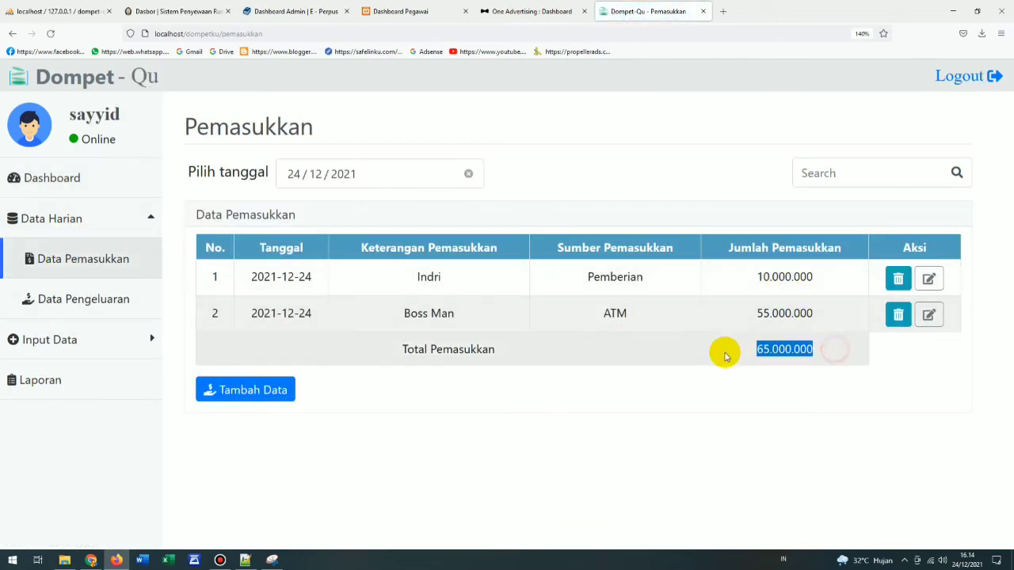
{"action": "left_click", "coordinate": [127, 301]}
{"action": "left_click_drag", "start_coordinate": [828, 355], "coordinate": [734, 379]}
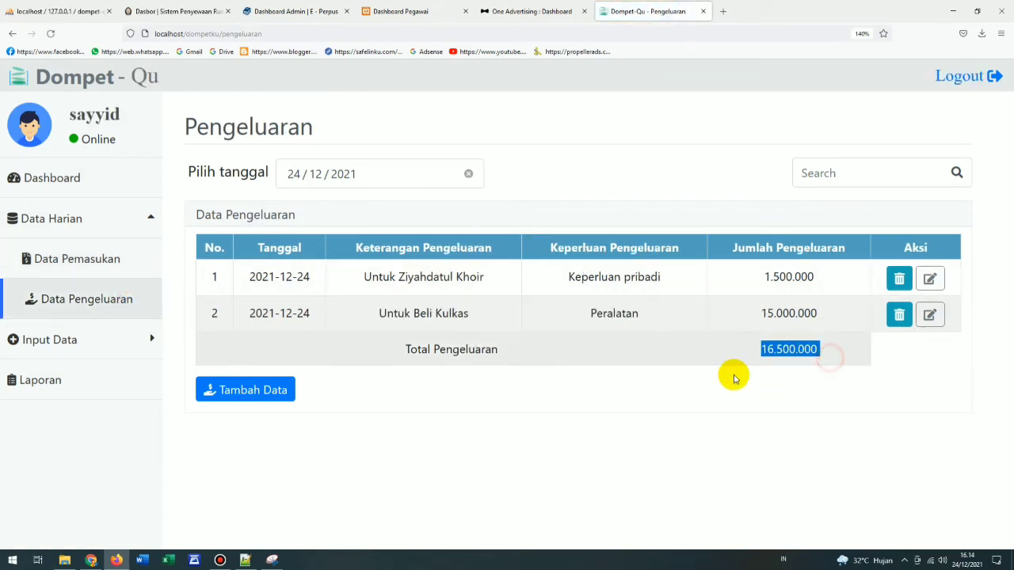
{"action": "left_click", "coordinate": [702, 414]}
Step: Display the Pemasukkan report for 24/12/2021 through 24/12/2021 and examine its total and diagrams
{"action": "left_click", "coordinate": [48, 381]}
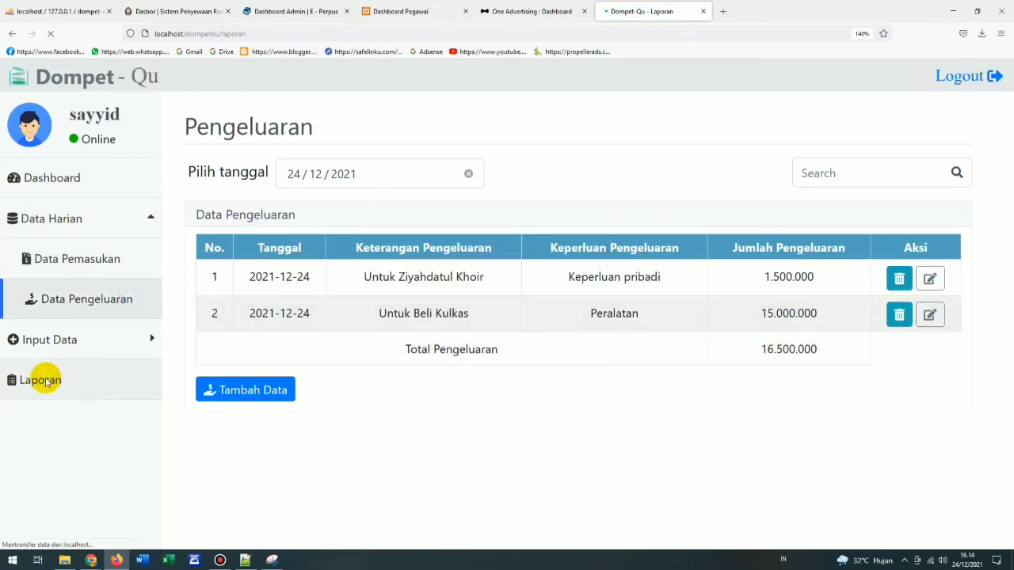
{"action": "left_click", "coordinate": [330, 177]}
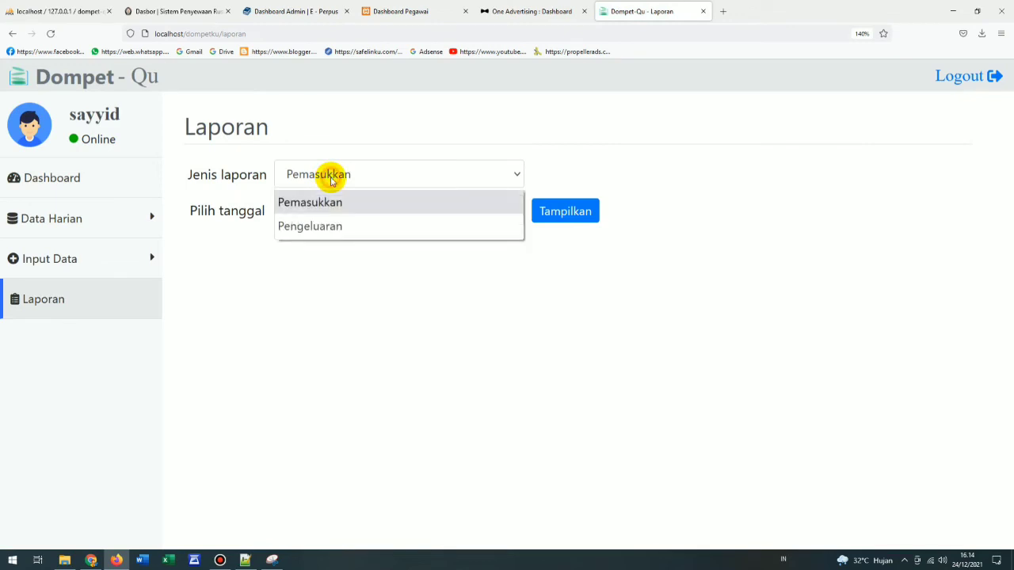
{"action": "left_click", "coordinate": [328, 203]}
{"action": "left_click", "coordinate": [354, 212]}
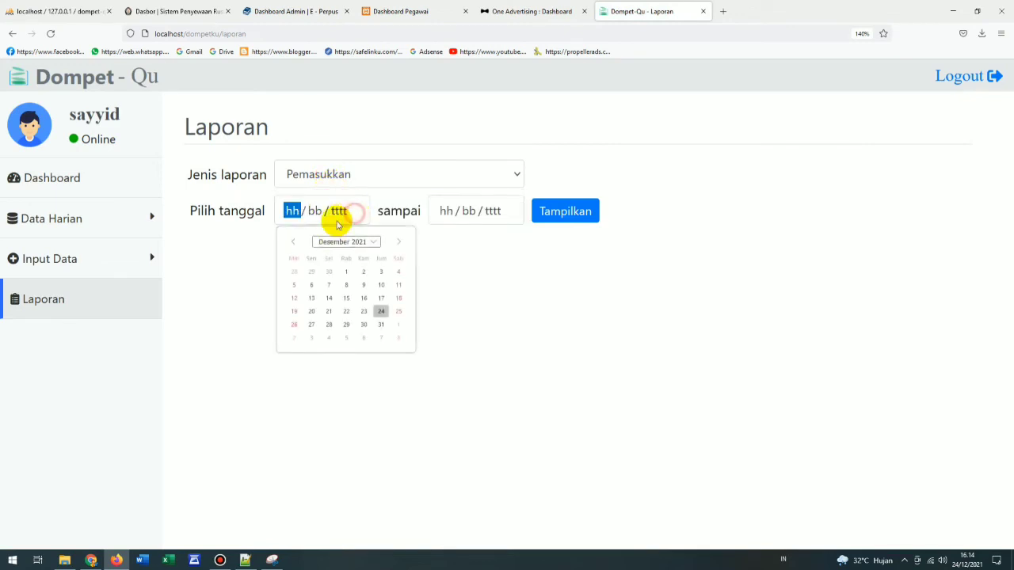
{"action": "left_click", "coordinate": [381, 311]}
{"action": "left_click", "coordinate": [503, 211]}
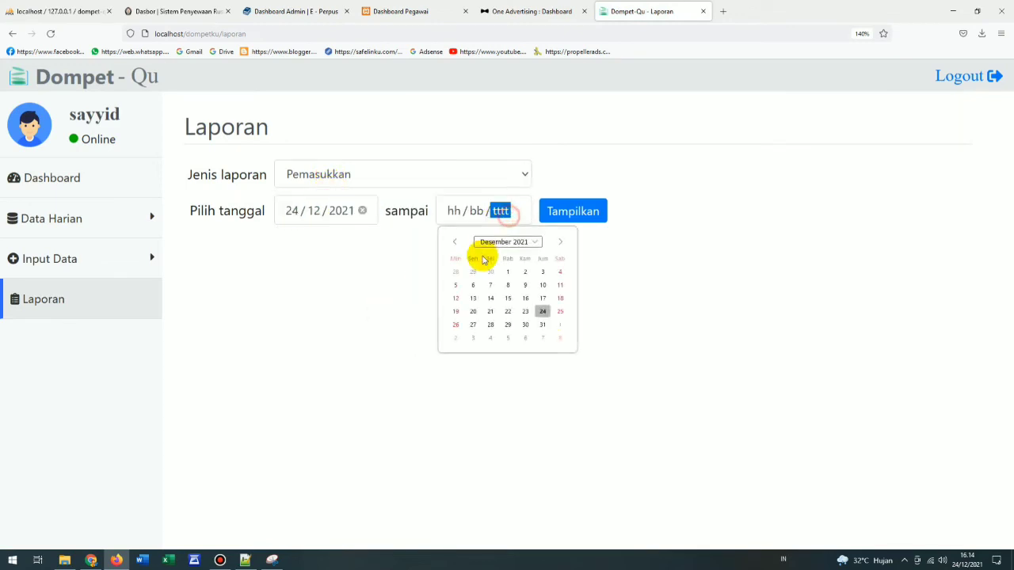
{"action": "left_click", "coordinate": [542, 311]}
{"action": "left_click", "coordinate": [585, 213]}
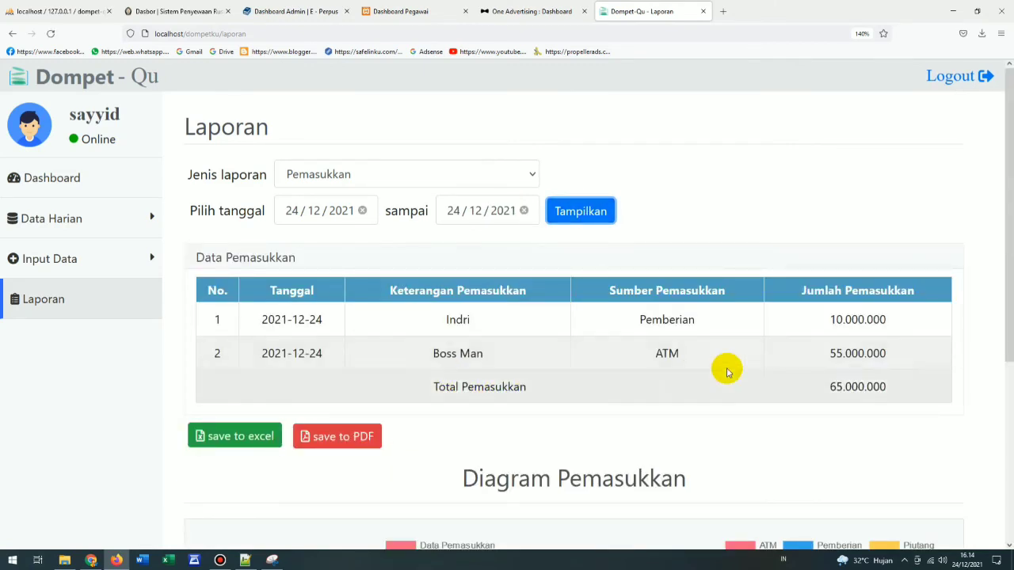
{"action": "scroll", "coordinate": [727, 373], "scroll_direction": "down", "scroll_amount": 3}
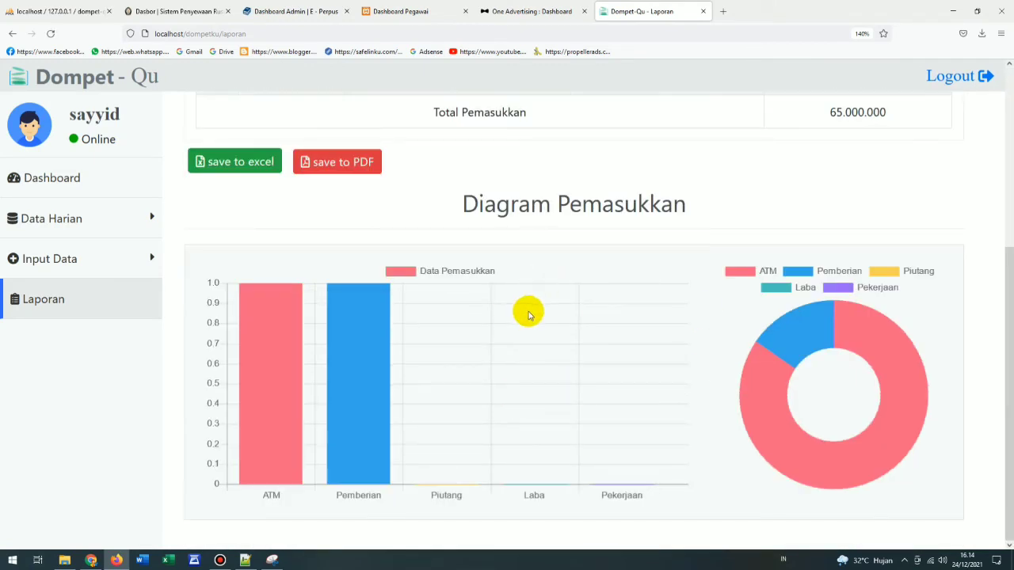
{"action": "scroll", "coordinate": [554, 325], "scroll_direction": "up", "scroll_amount": 2}
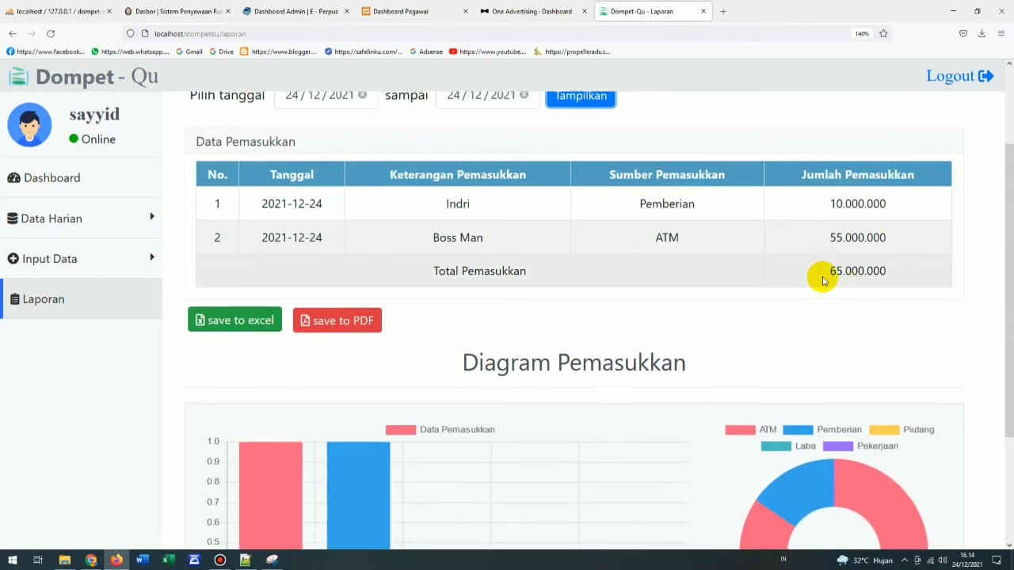
{"action": "left_click_drag", "start_coordinate": [822, 281], "coordinate": [914, 283]}
{"action": "left_click", "coordinate": [908, 301]}
Step: Display the Pengeluaran report for the same date range and examine its table and diagrams
{"action": "scroll", "coordinate": [785, 341], "scroll_direction": "up", "scroll_amount": 1}
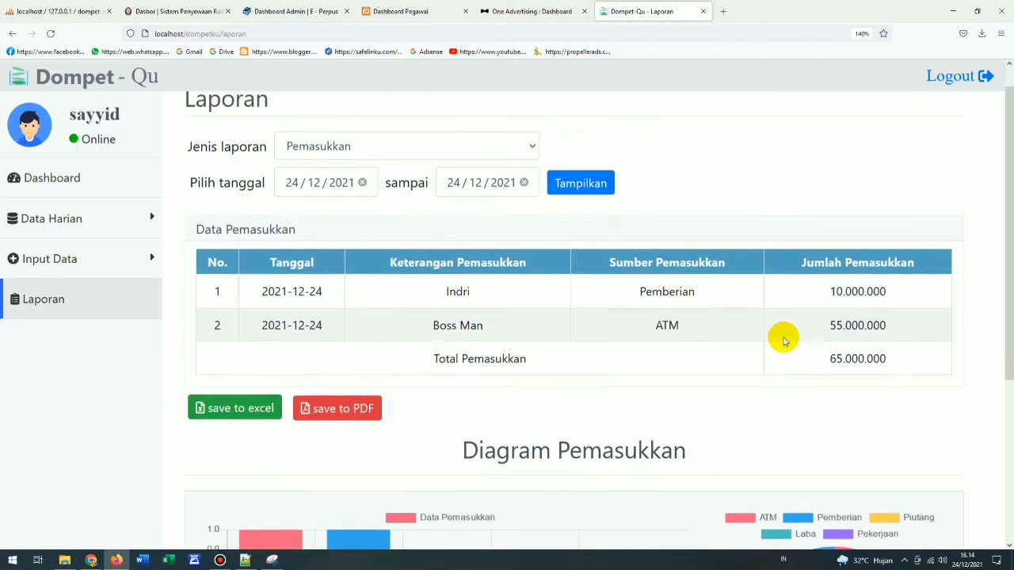
{"action": "scroll", "coordinate": [784, 341], "scroll_direction": "up", "scroll_amount": 1}
{"action": "left_click", "coordinate": [450, 174]}
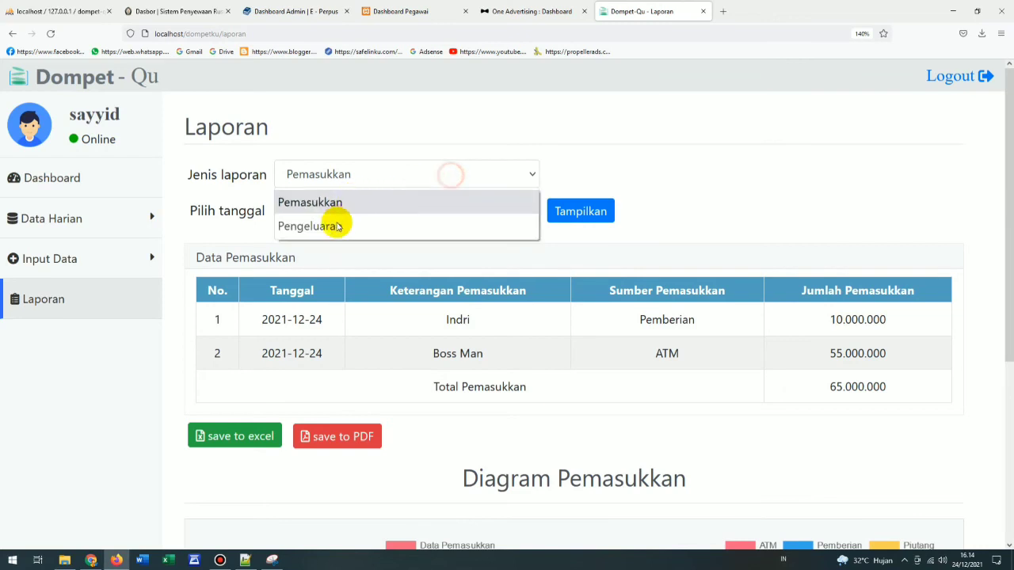
{"action": "left_click", "coordinate": [339, 227]}
{"action": "left_click", "coordinate": [568, 211]}
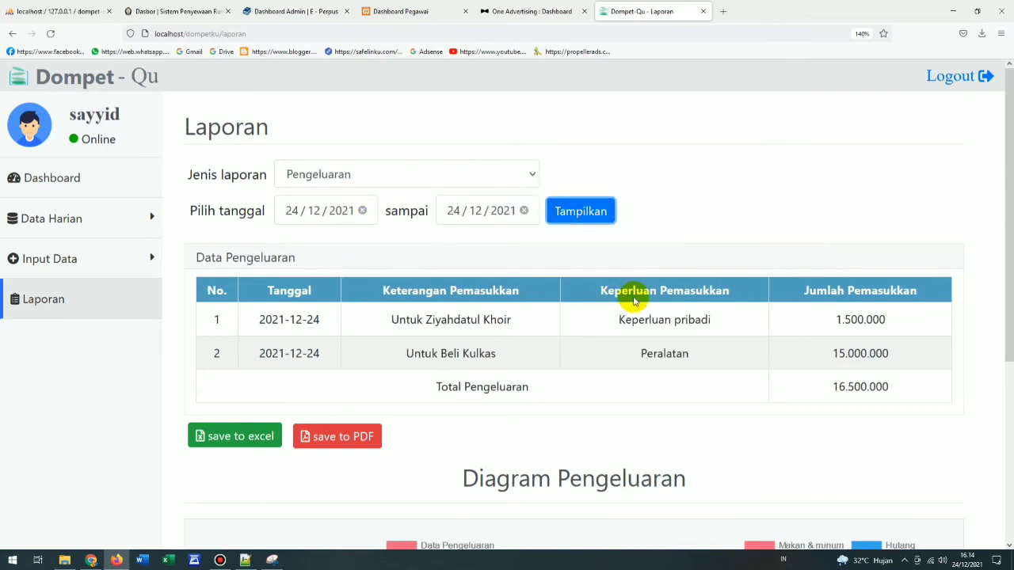
{"action": "scroll", "coordinate": [636, 298], "scroll_direction": "down", "scroll_amount": 4}
{"action": "scroll", "coordinate": [800, 329], "scroll_direction": "up", "scroll_amount": 1}
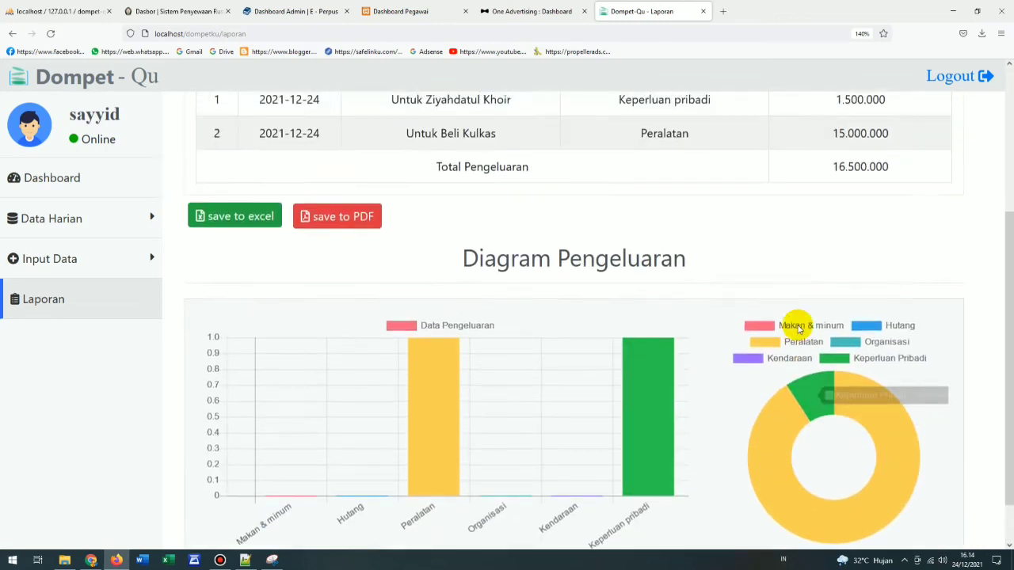
{"action": "scroll", "coordinate": [799, 329], "scroll_direction": "up", "scroll_amount": 3}
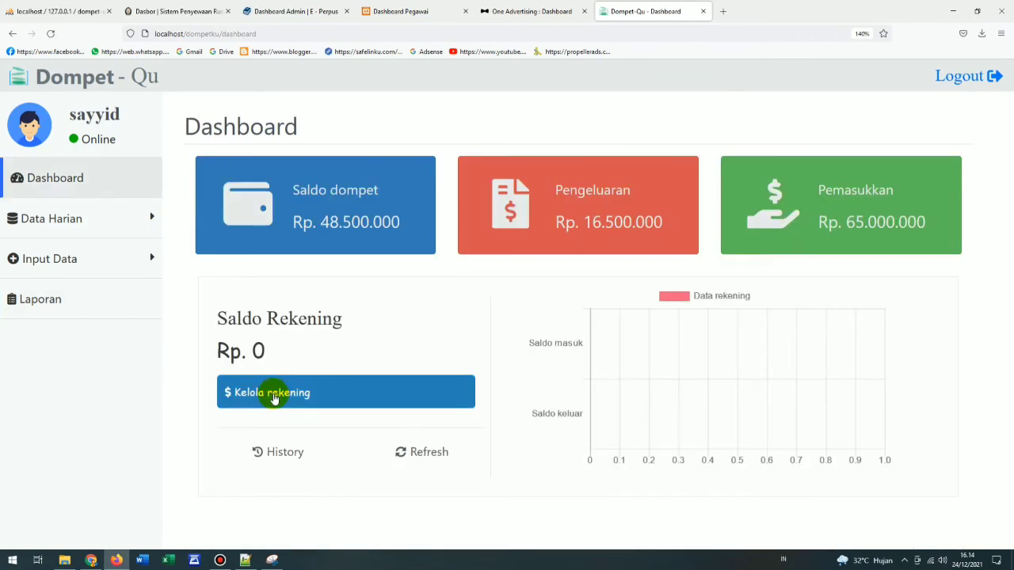
Step: From the dashboard, top up the account balance with 700.000.000 dated 24/12/2021
{"action": "left_click", "coordinate": [271, 394]}
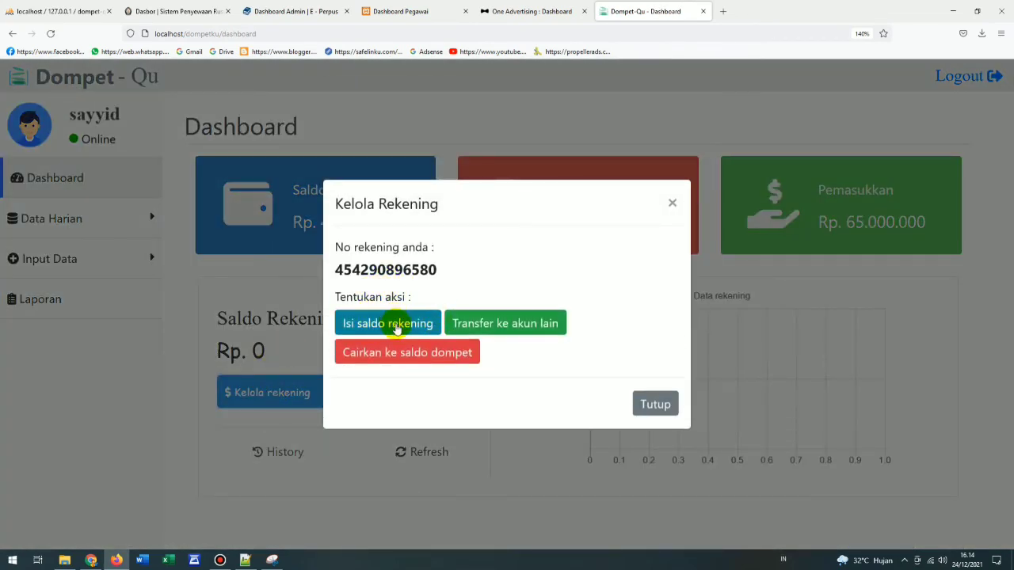
{"action": "left_click", "coordinate": [396, 327]}
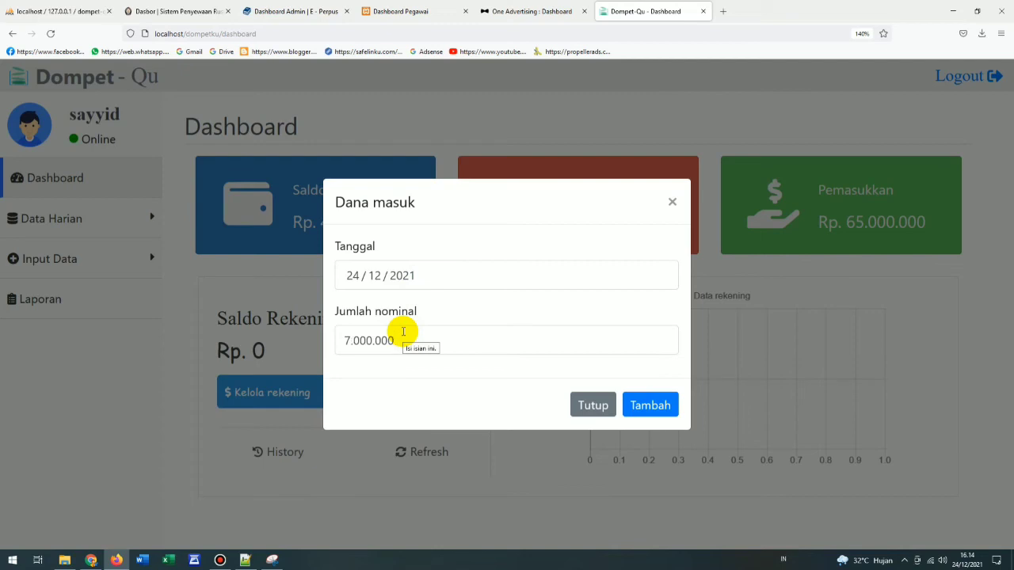
{"action": "left_click", "coordinate": [646, 405]}
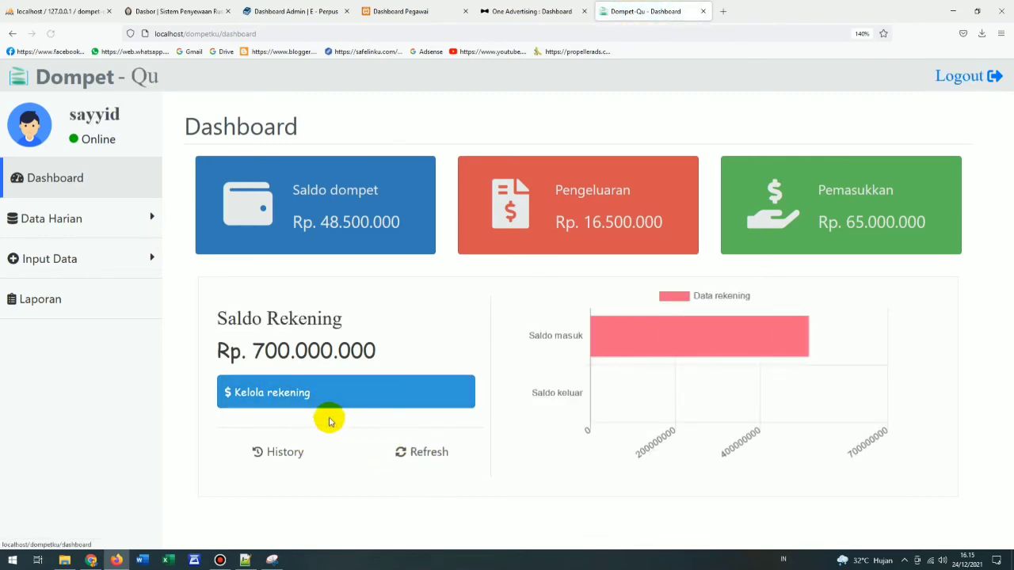
Step: Review the account's transaction history from the dashboard and close it
{"action": "left_click", "coordinate": [270, 453]}
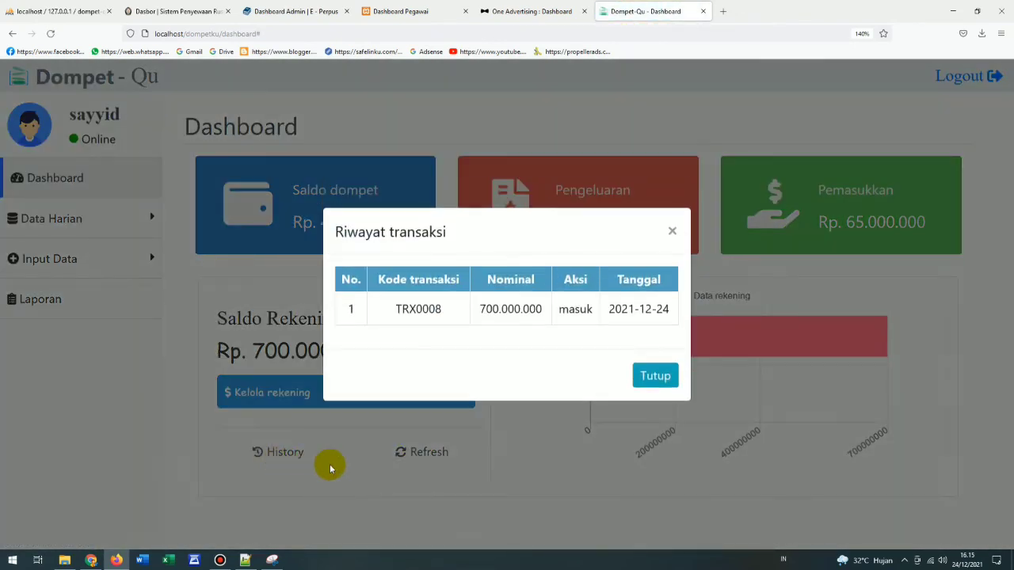
{"action": "left_click", "coordinate": [655, 377]}
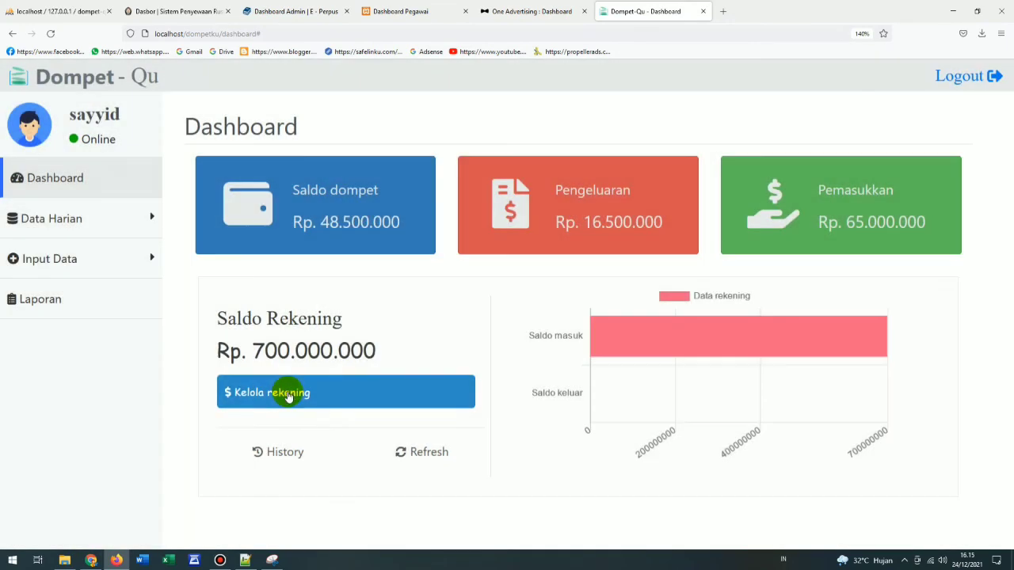
Step: Try to look up a recipient for a transfer to another account by entering an account number
{"action": "left_click", "coordinate": [288, 391]}
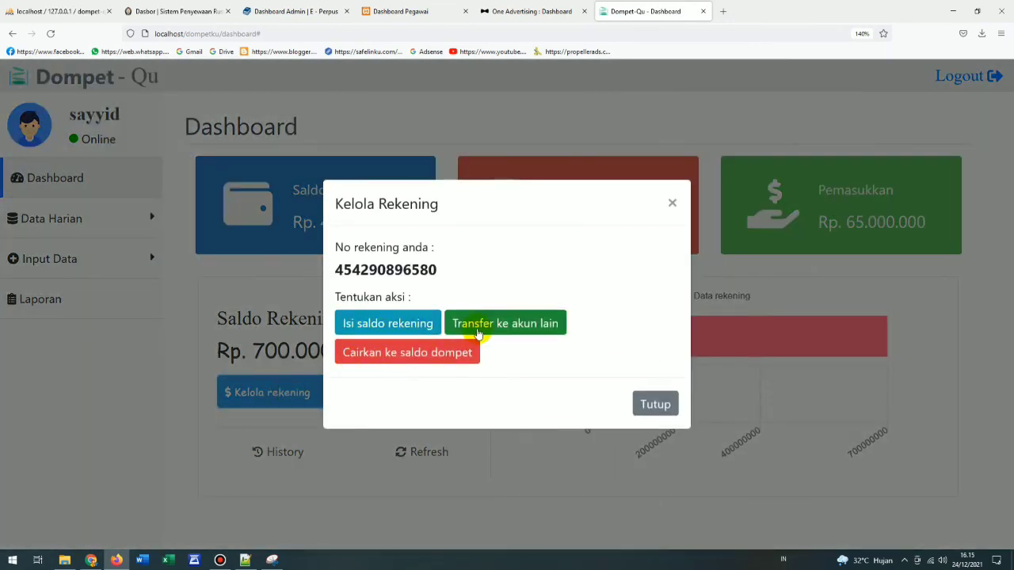
{"action": "left_click", "coordinate": [476, 325]}
{"action": "left_click", "coordinate": [420, 306]}
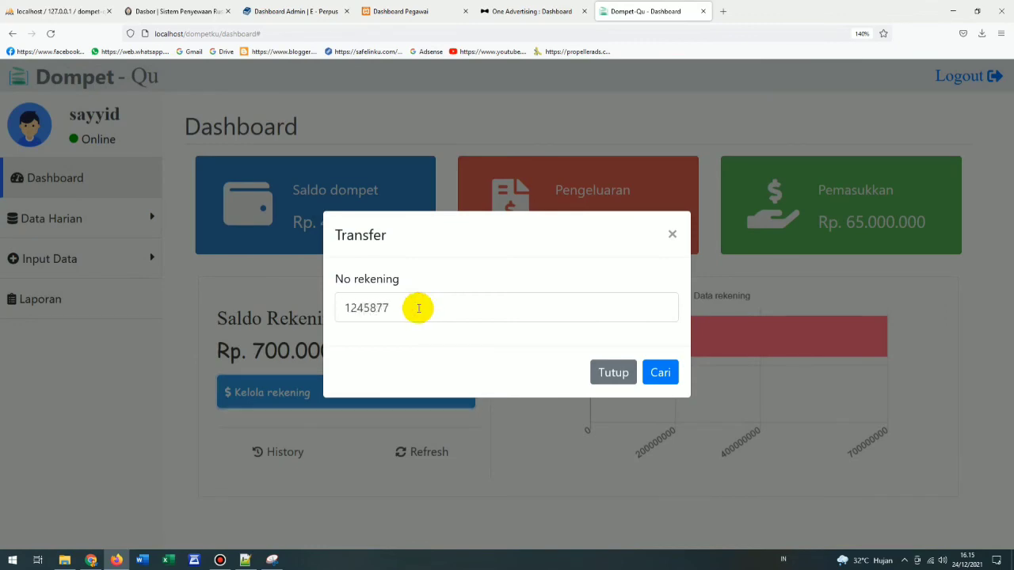
{"action": "key", "text": "Return"}
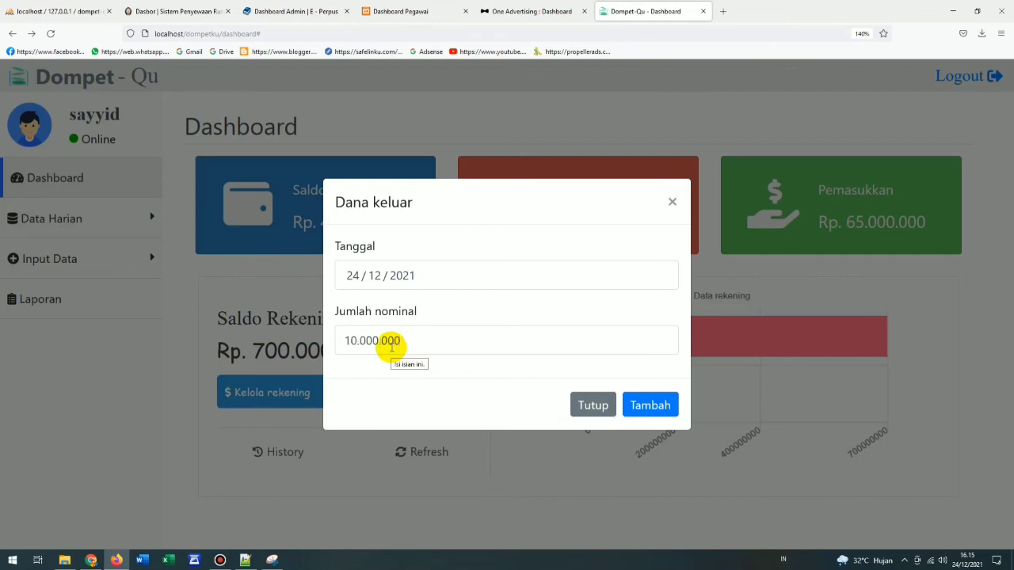
Step: Cash out 10.000.000 from the account to the wallet balance, dated 24/12/2021, and check the account balance
{"action": "left_click", "coordinate": [656, 406]}
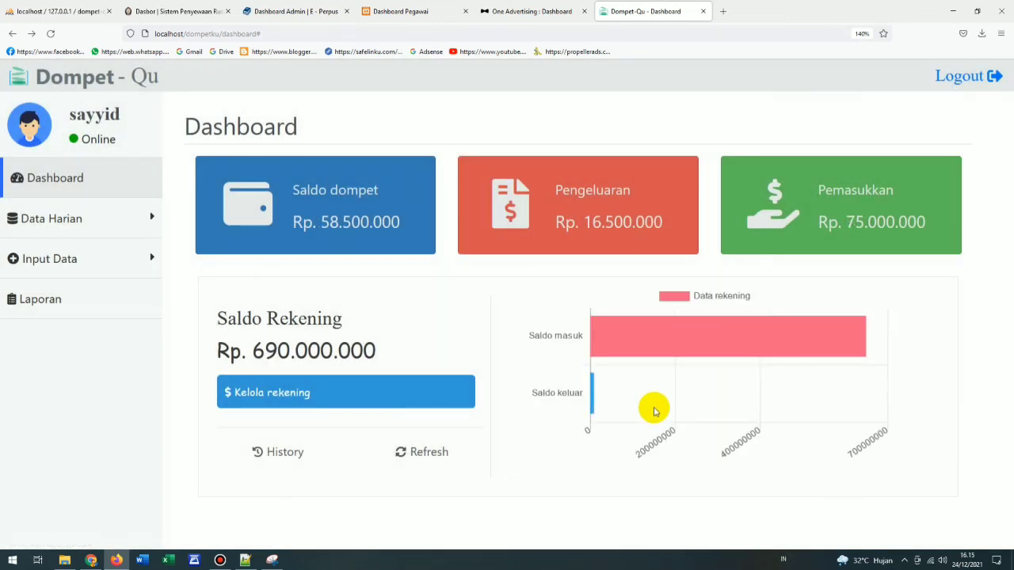
{"action": "left_click_drag", "start_coordinate": [253, 351], "coordinate": [403, 351]}
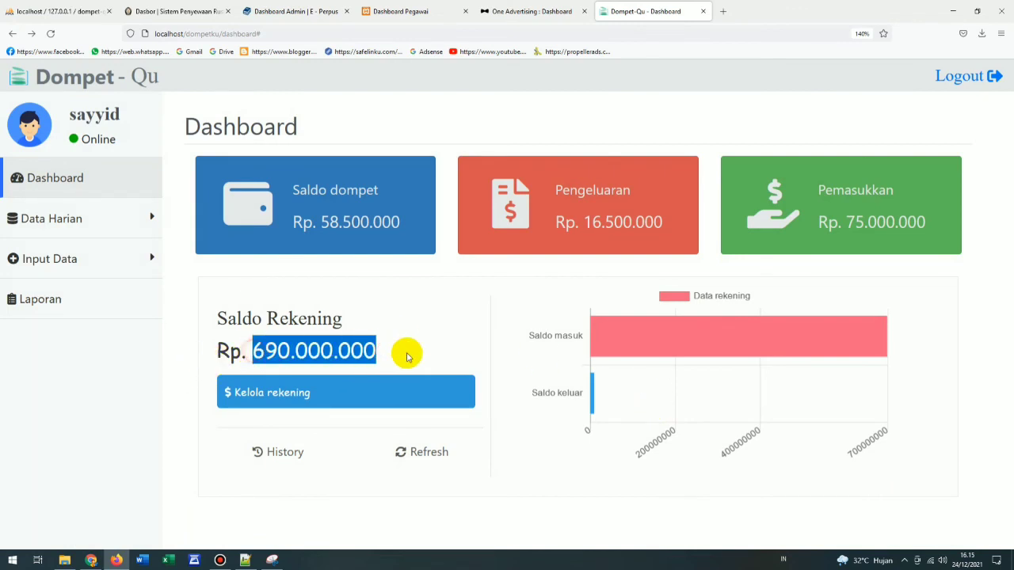
{"action": "left_click", "coordinate": [406, 328]}
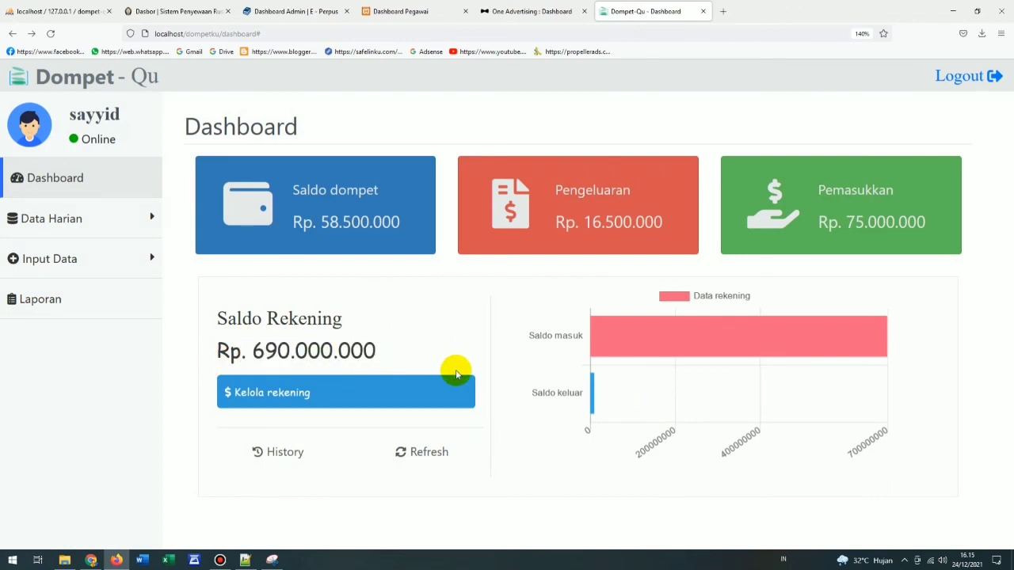
Step: Open the account management options for Saldo Rekening
{"action": "left_click", "coordinate": [269, 398]}
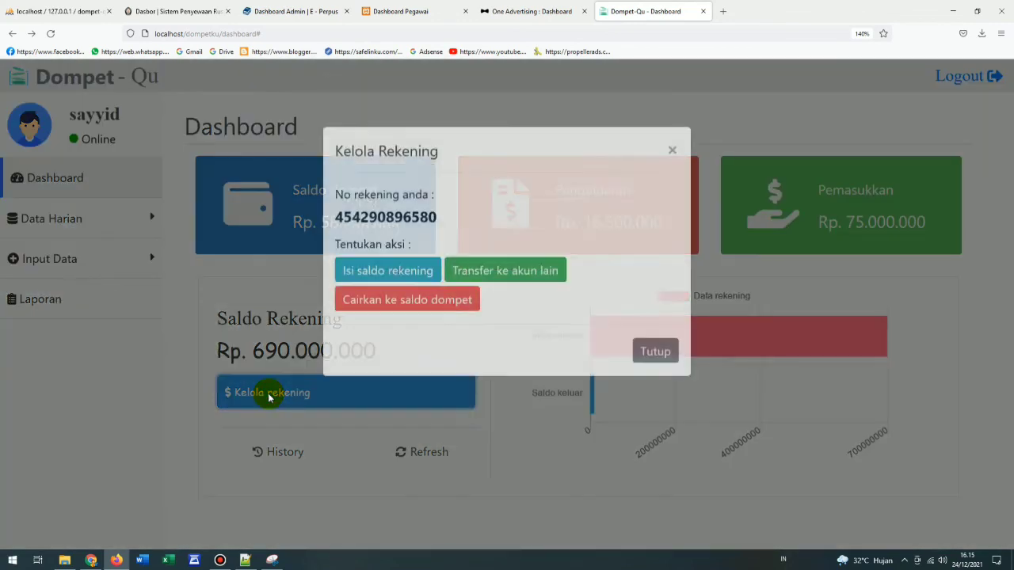